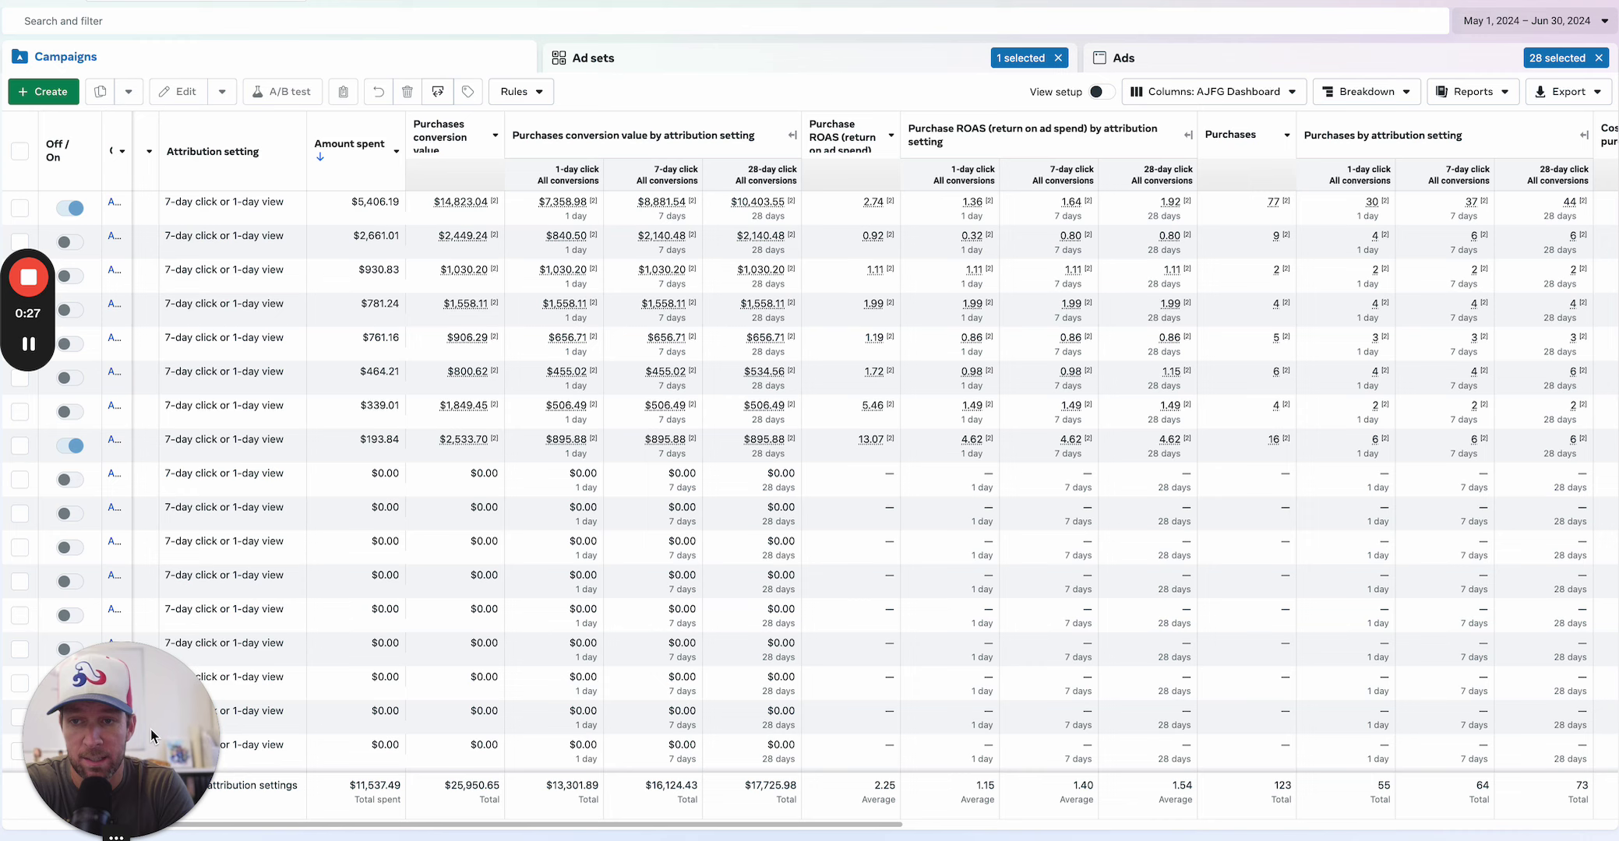
Scroll back and forth across the May–June campaigns table to review its columns.
mouse_move(119, 710)
left_click_drag(119, 704, 113, 566)
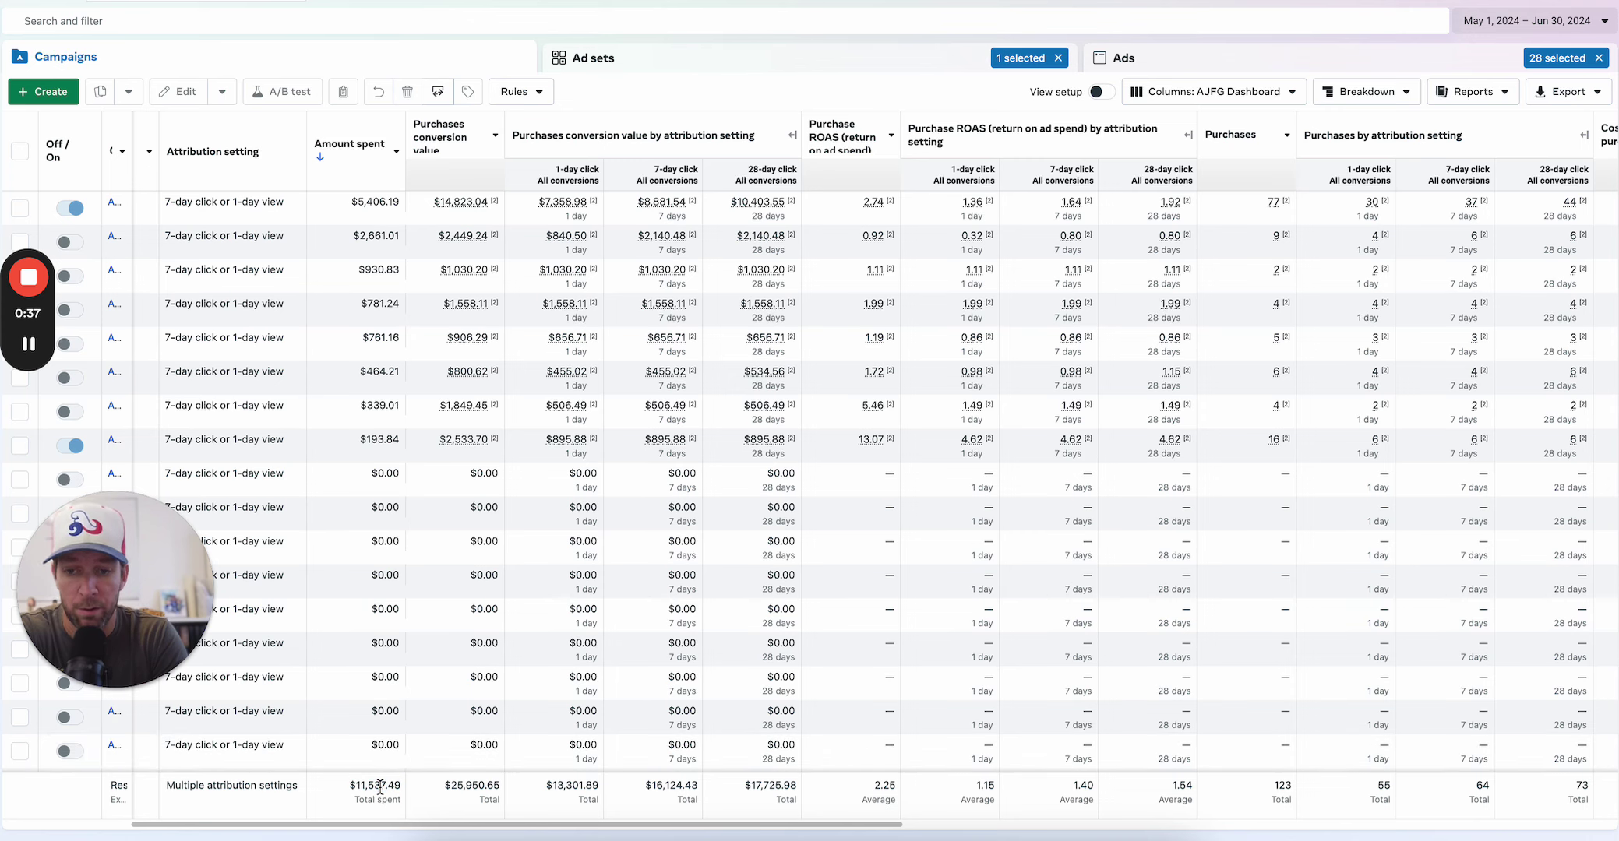
scroll(448, 793, "right", 5)
scroll(448, 793, "right", 12)
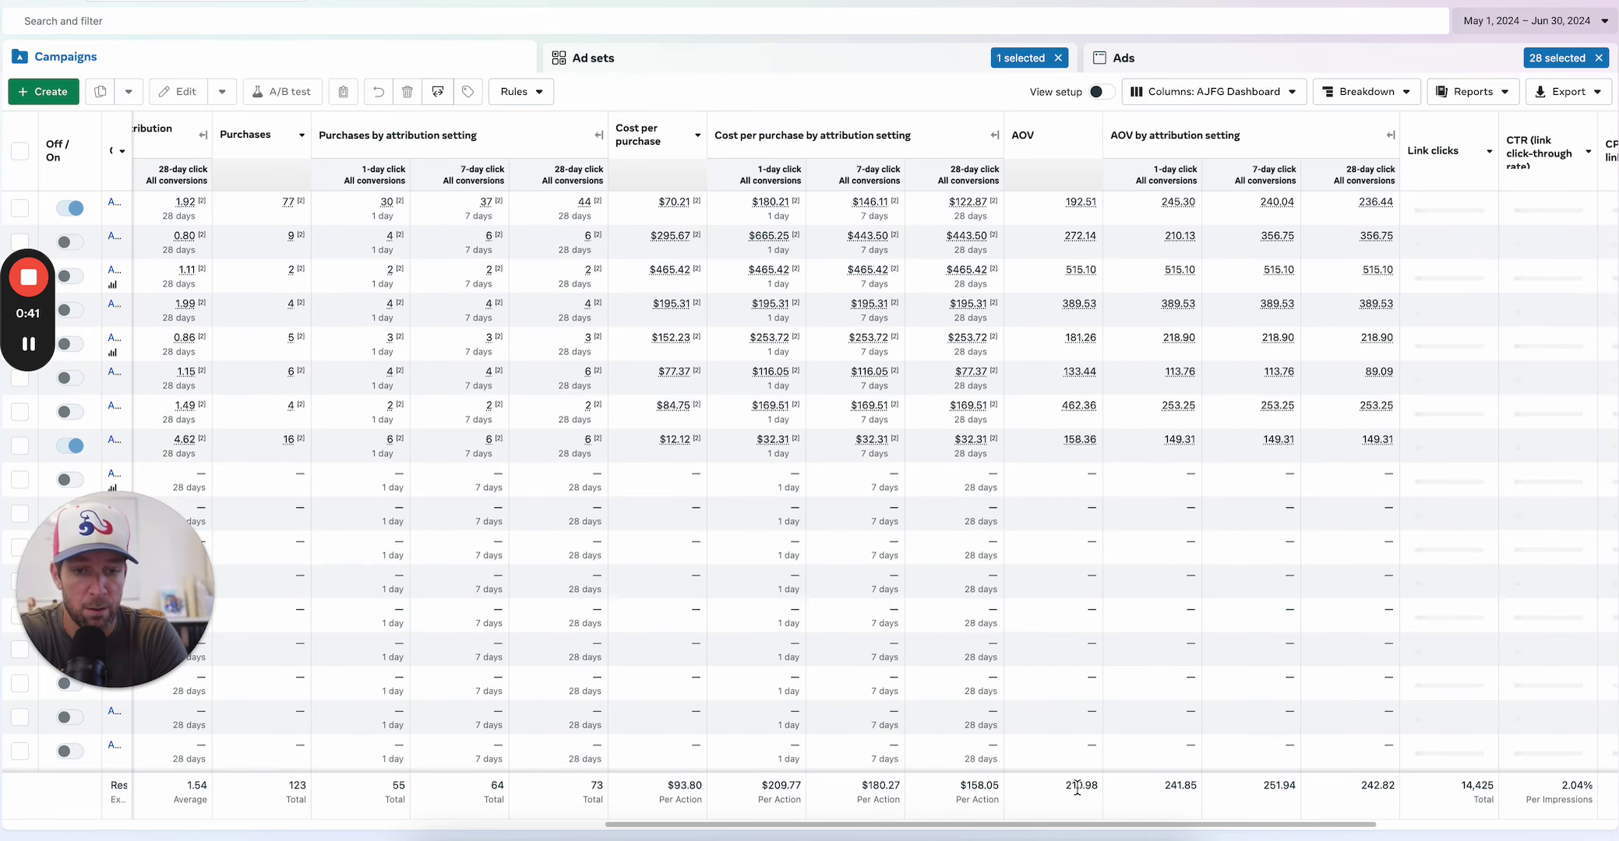
scroll(1081, 788, "left", 1)
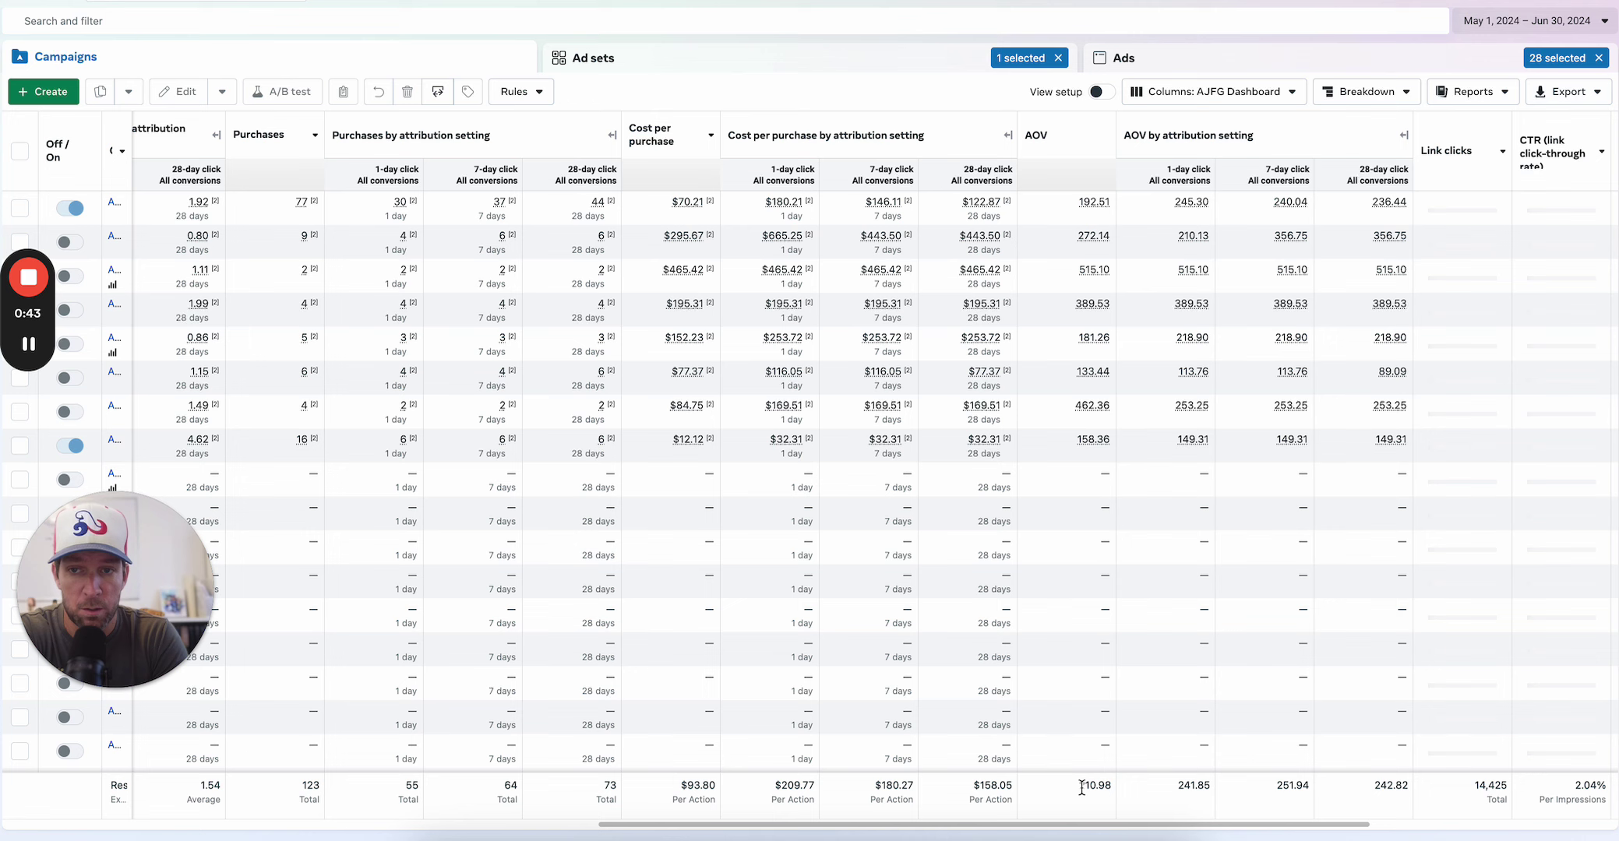
scroll(1081, 787, "left", 7)
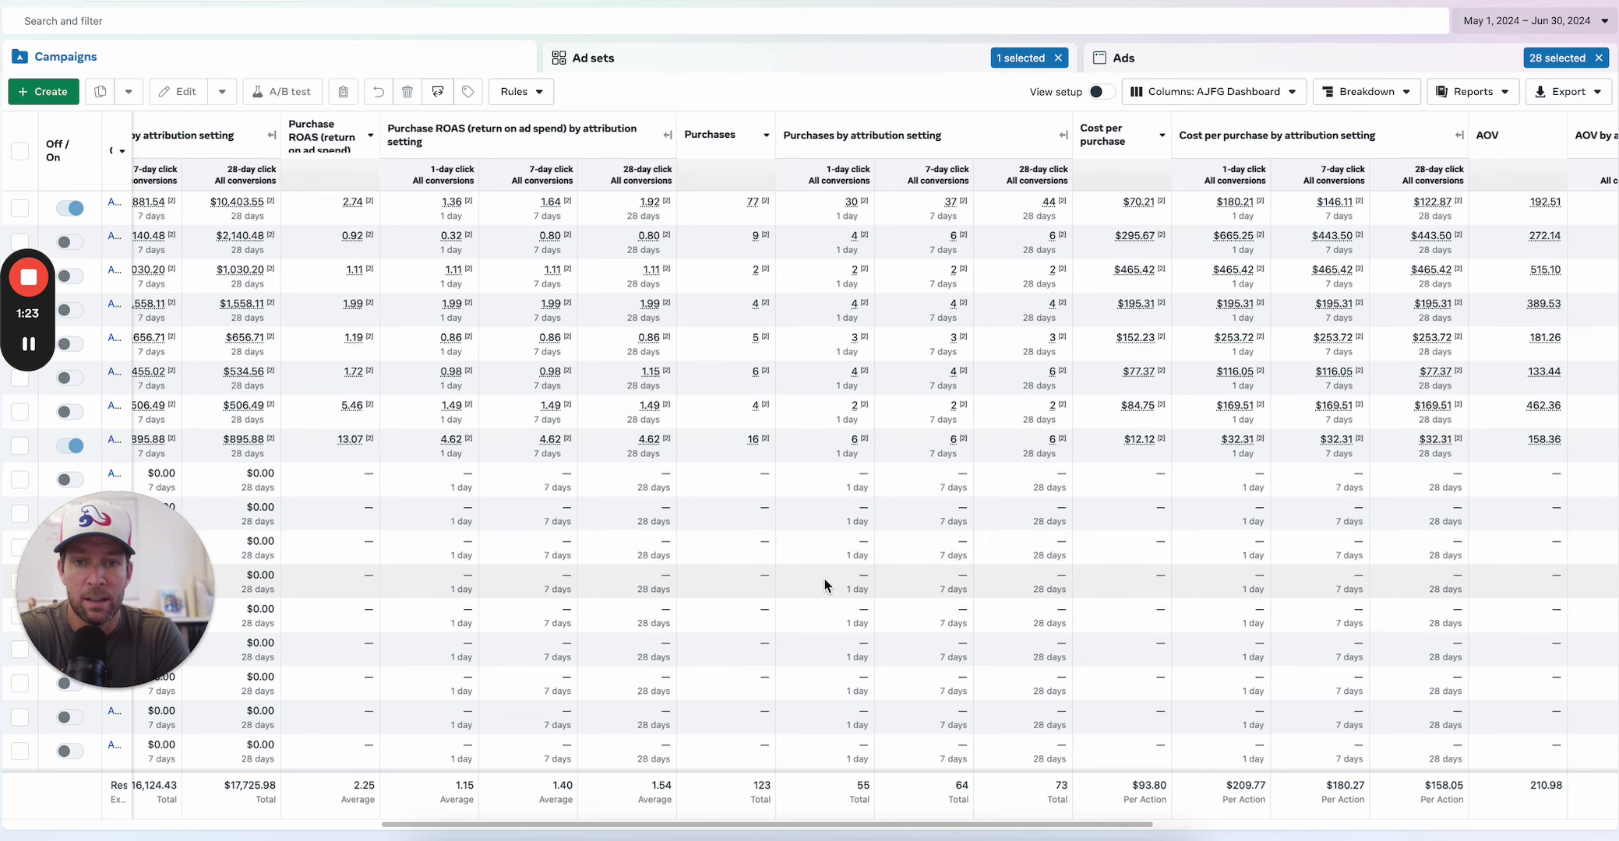
scroll(824, 580, "left", 10)
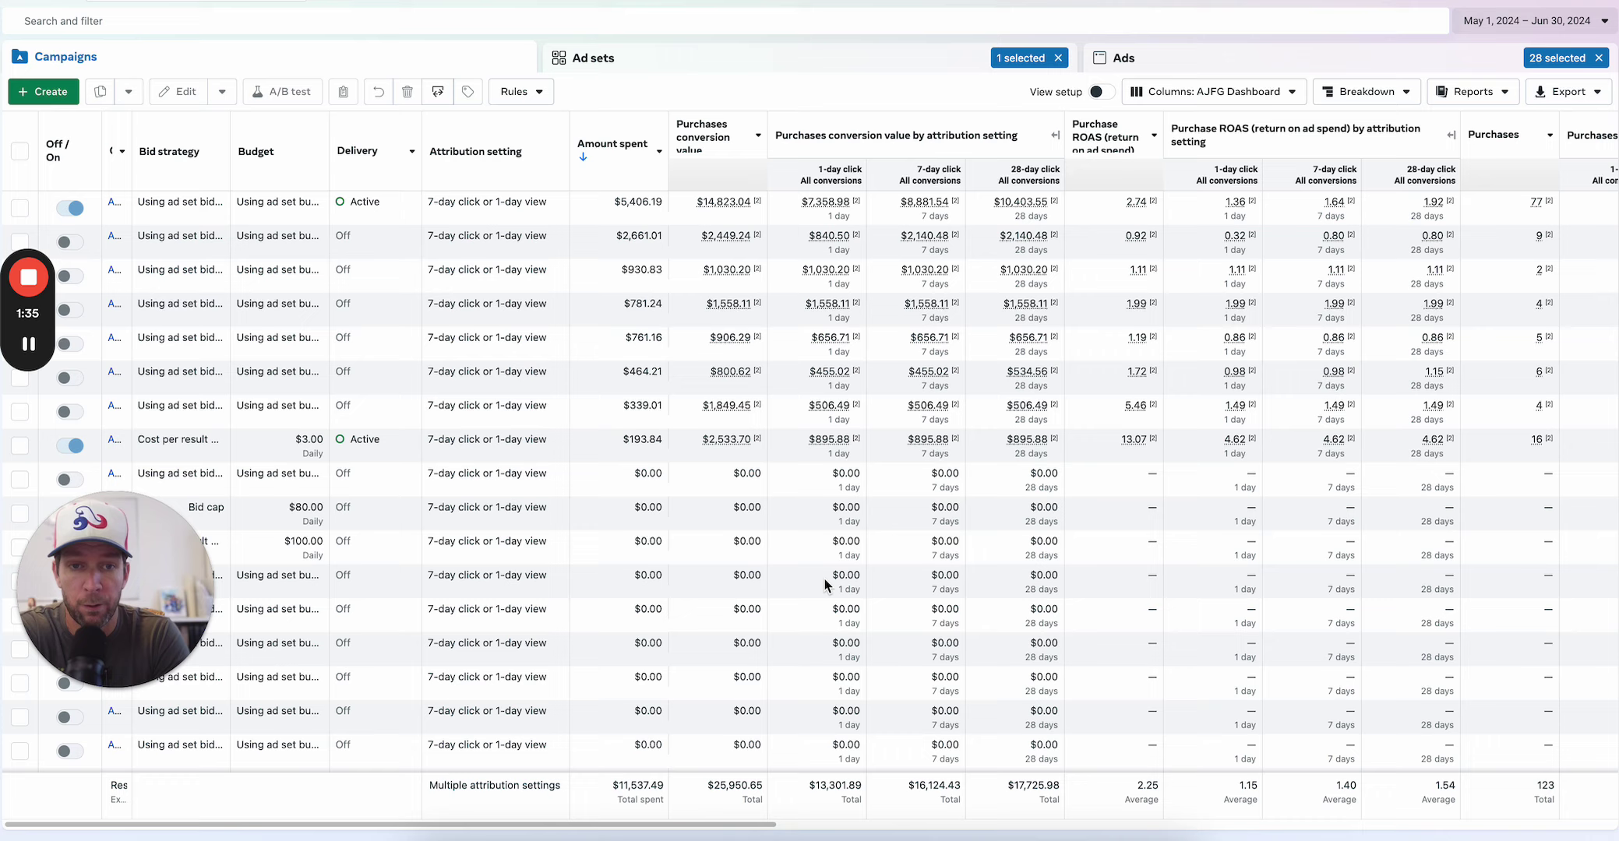
scroll(824, 580, "right", 3)
scroll(824, 579, "left", 3)
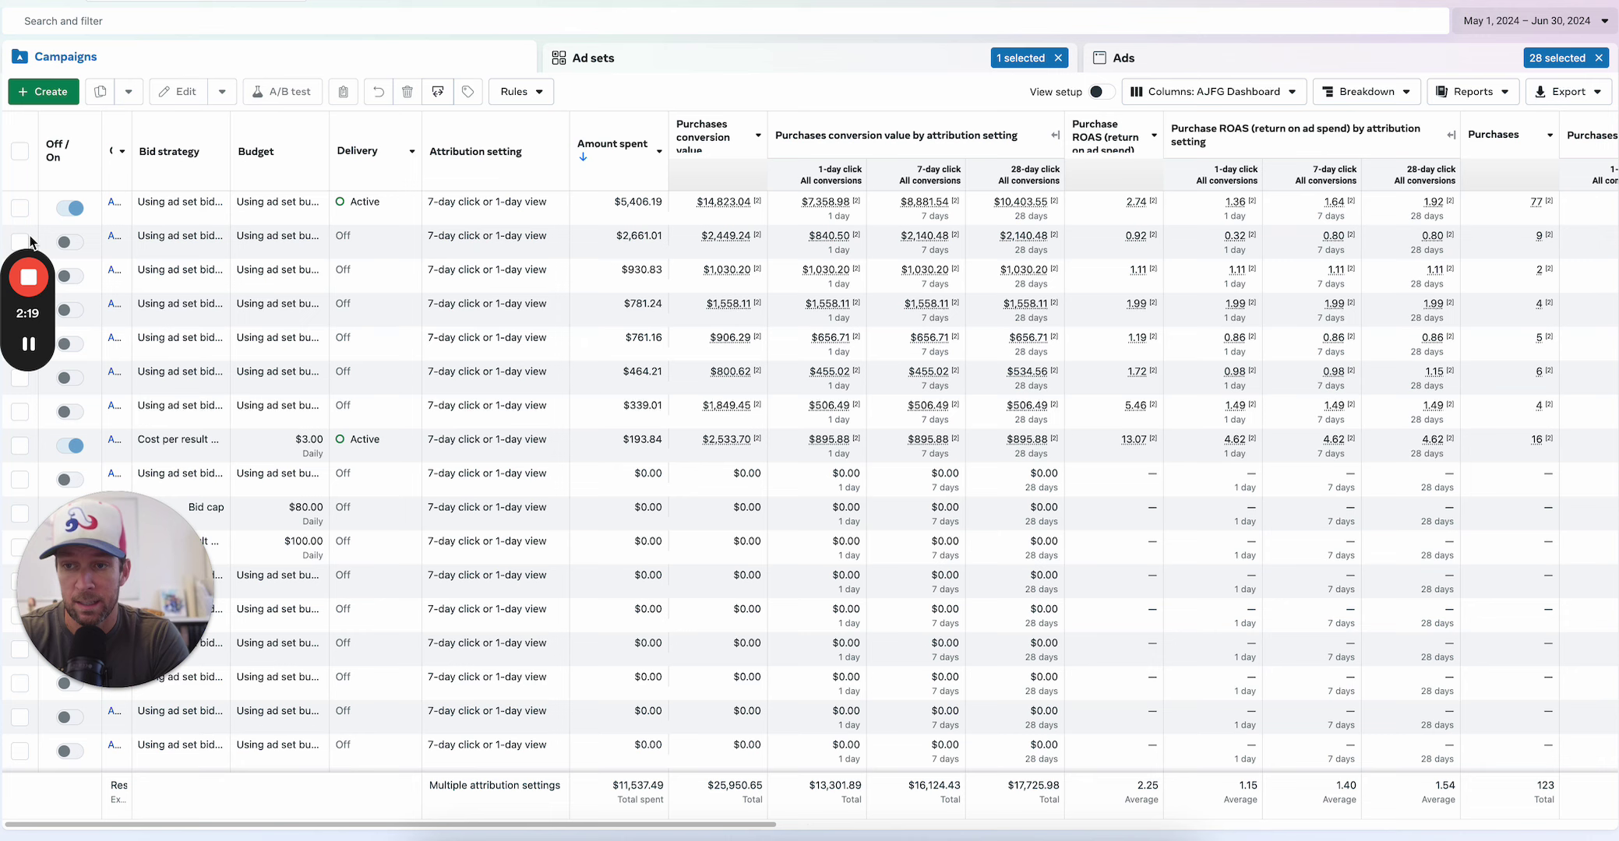
Select the $193.84 cost-per-result campaign, then all eight spending campaigns, then clear the selection.
left_click(20, 446)
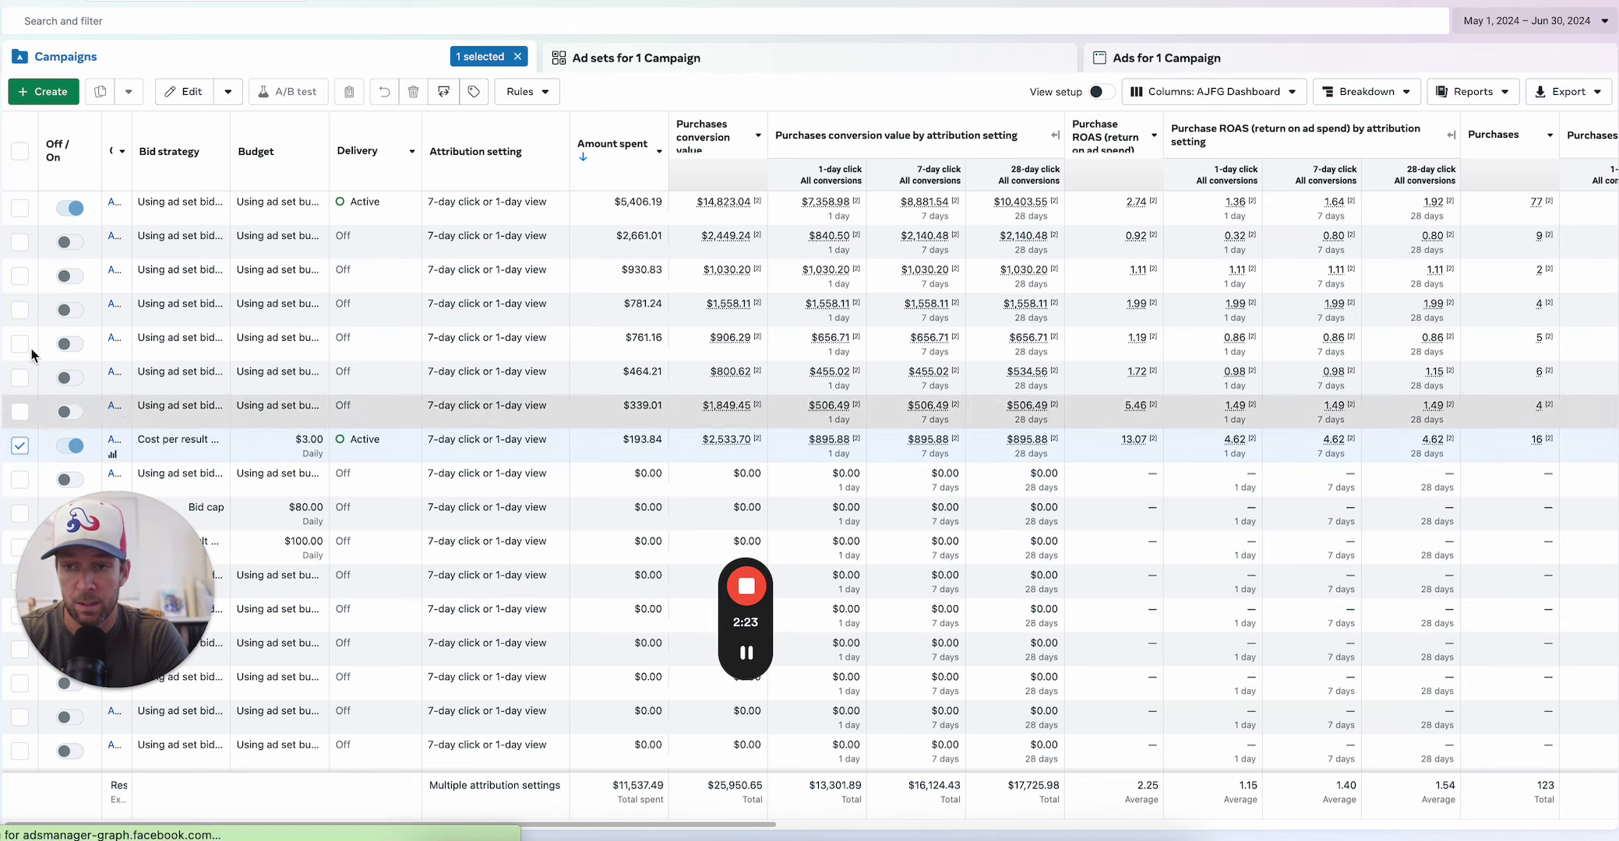
left_click(20, 209, "shift")
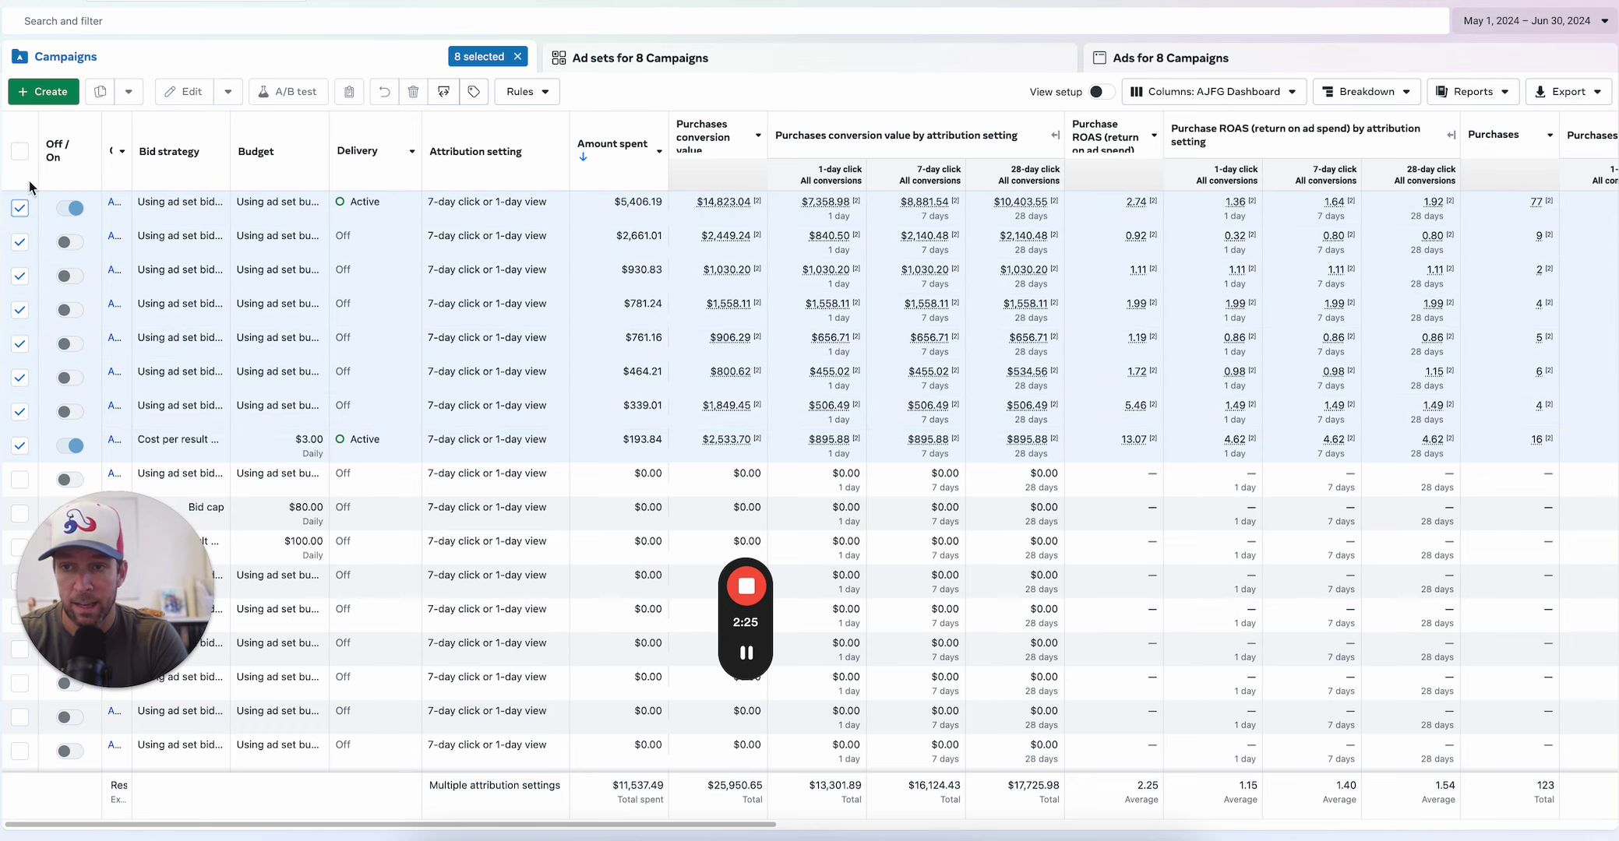
left_click(22, 153)
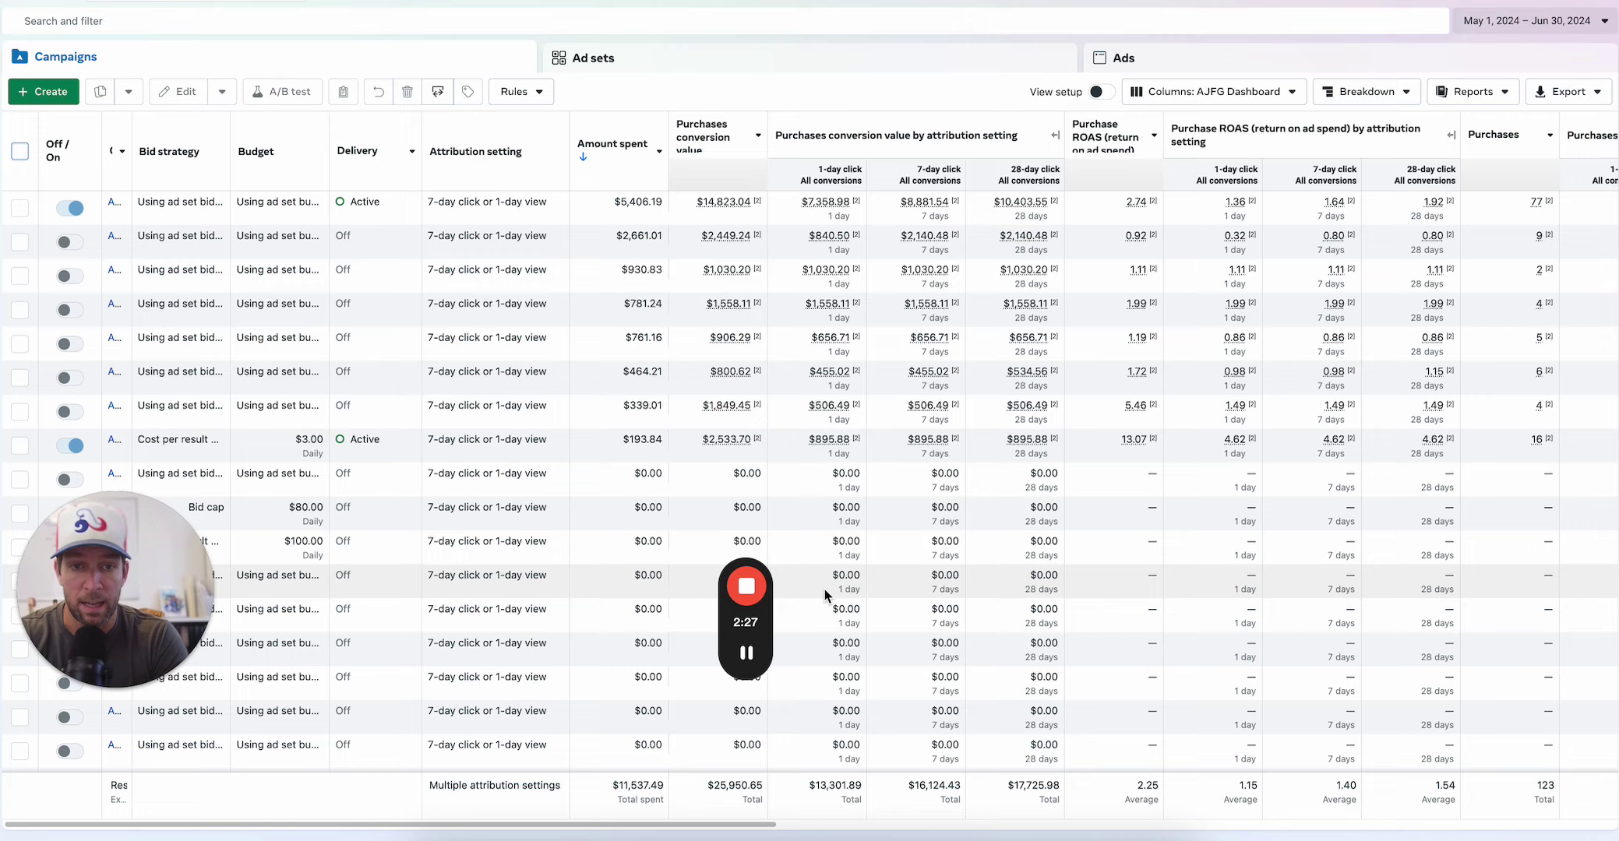
Scroll right to the attribution columns showing 73 purchases under 28-day click.
scroll(1285, 370, "right", 3)
mouse_move(1254, 374)
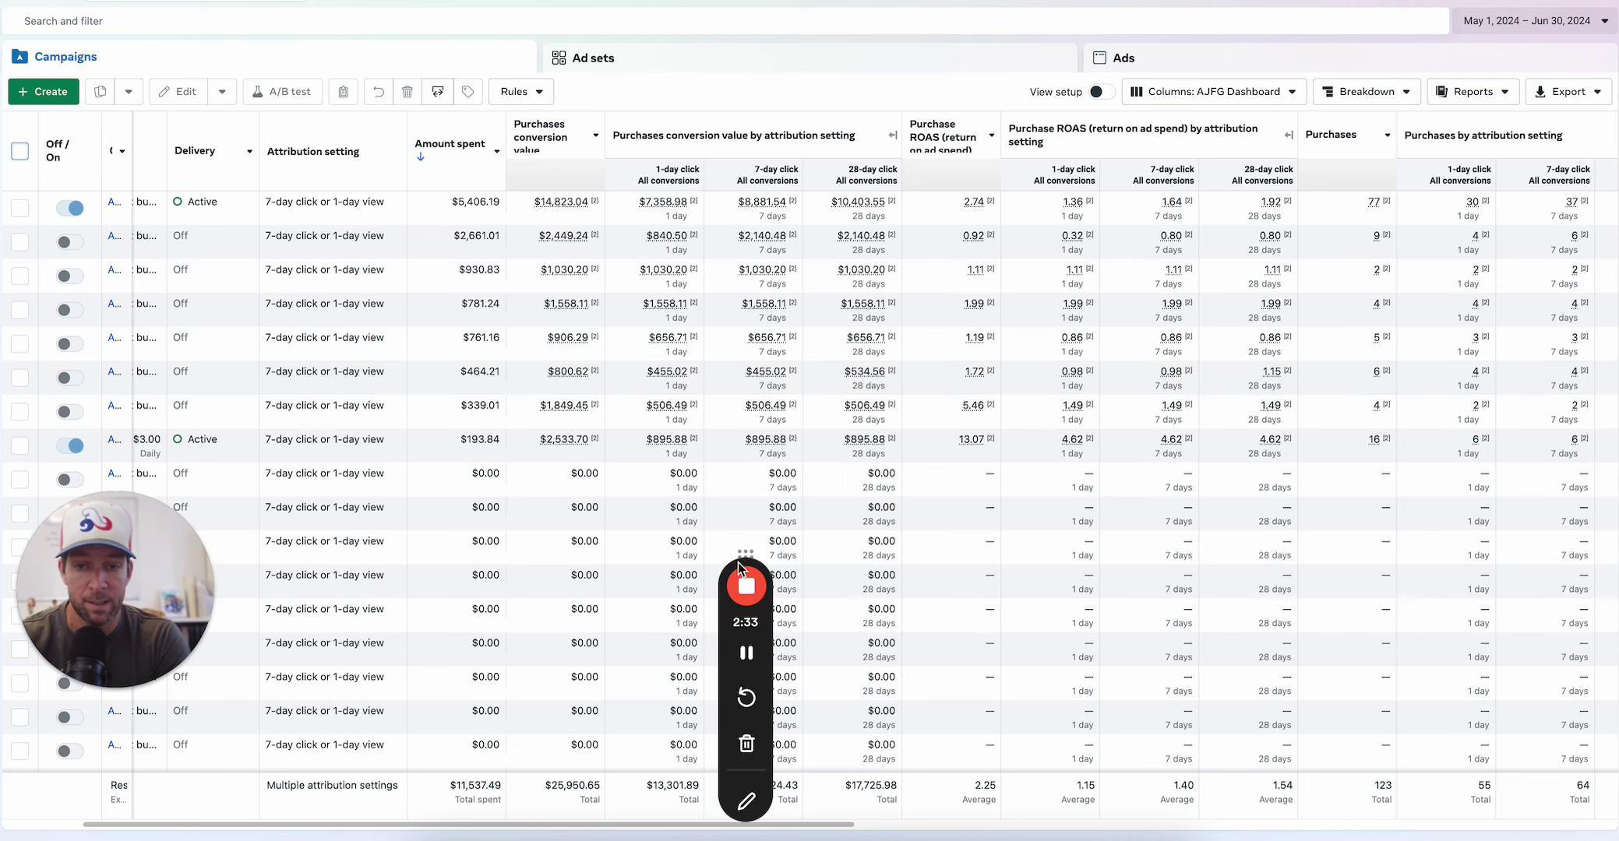
mouse_move(749, 569)
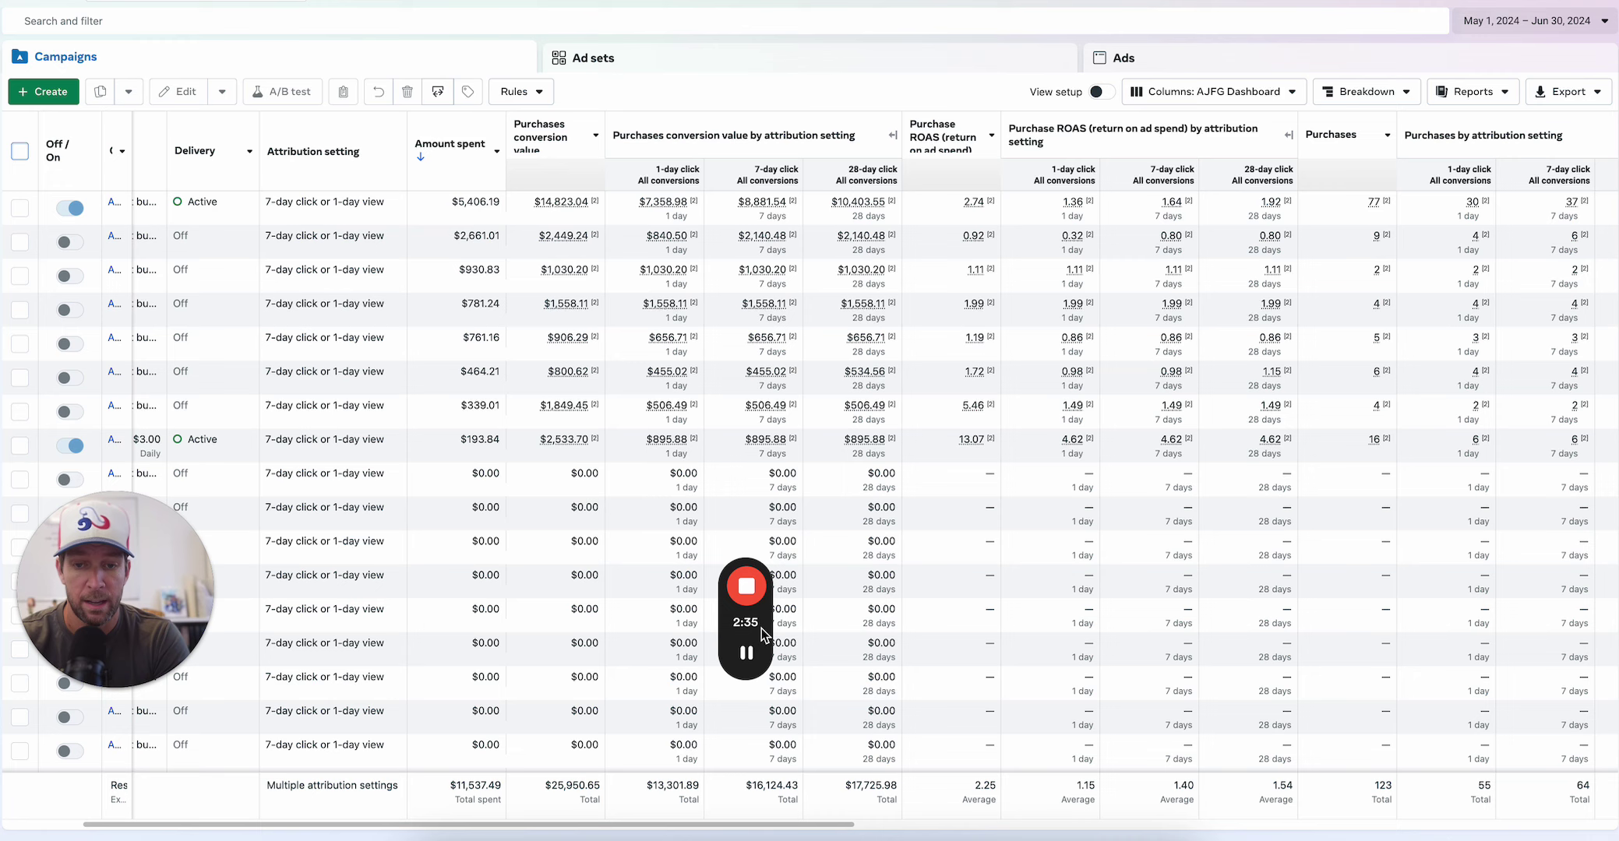
left_click_drag(745, 586, 456, 386)
left_click_drag(542, 459, 1597, 643)
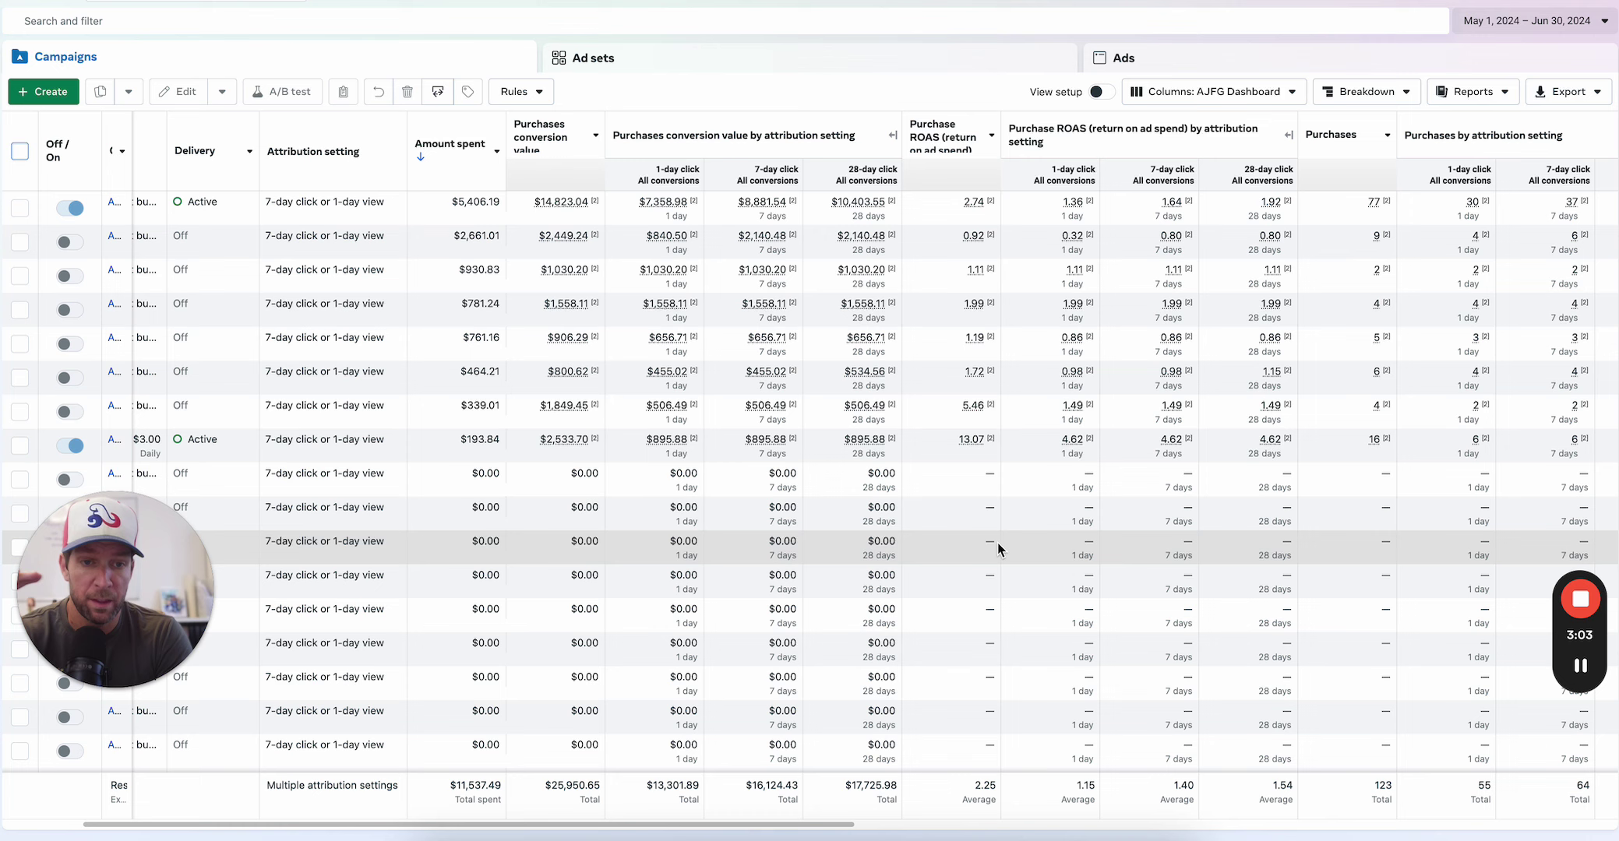
scroll(996, 542, "right", 1)
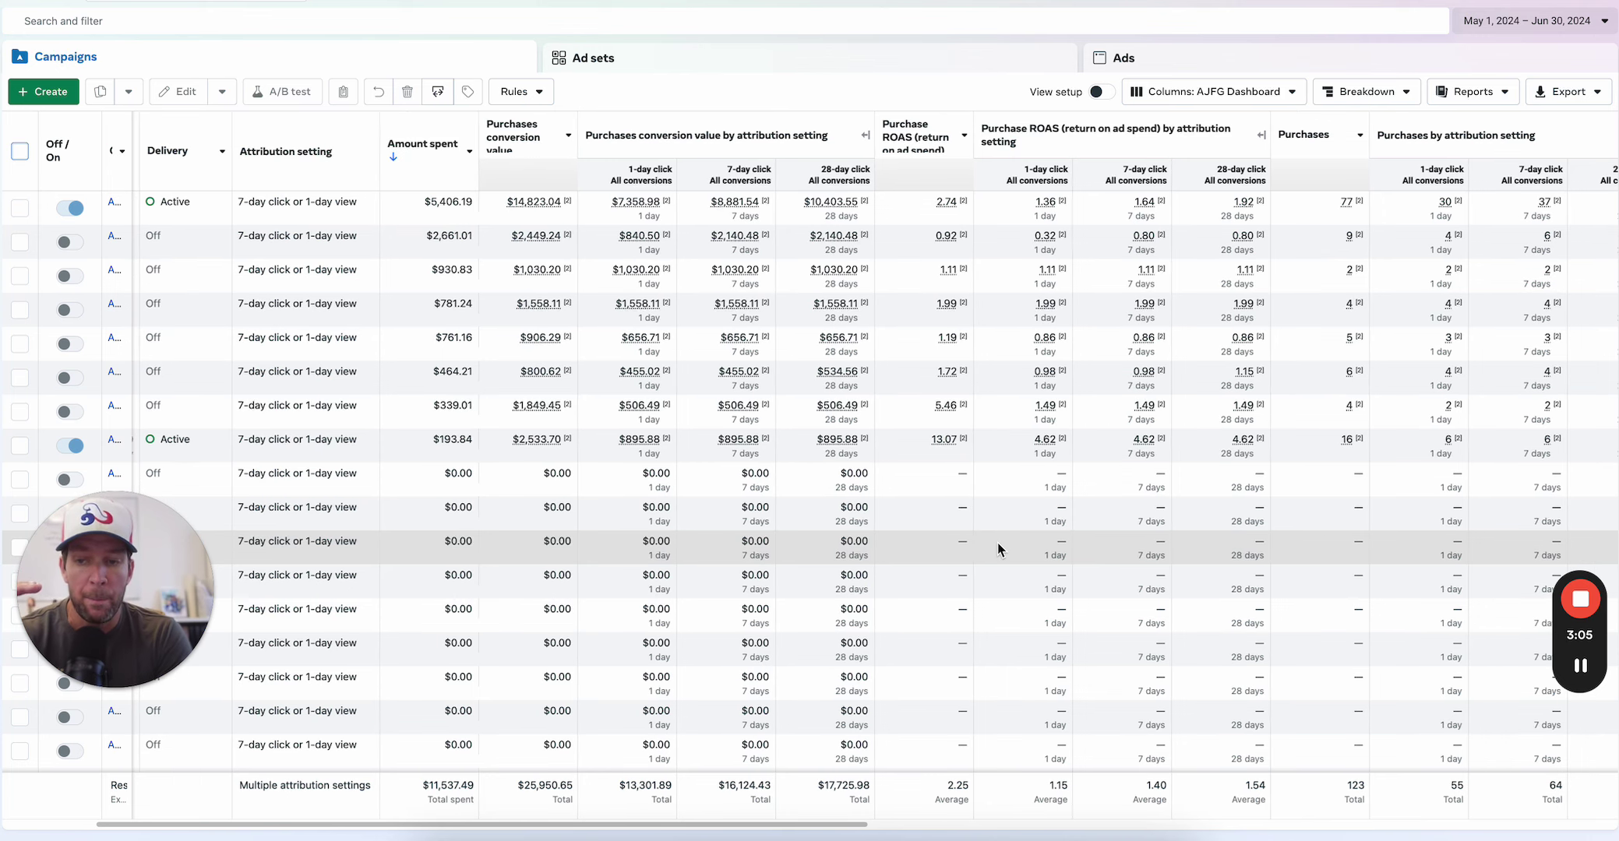
scroll(996, 542, "right", 1)
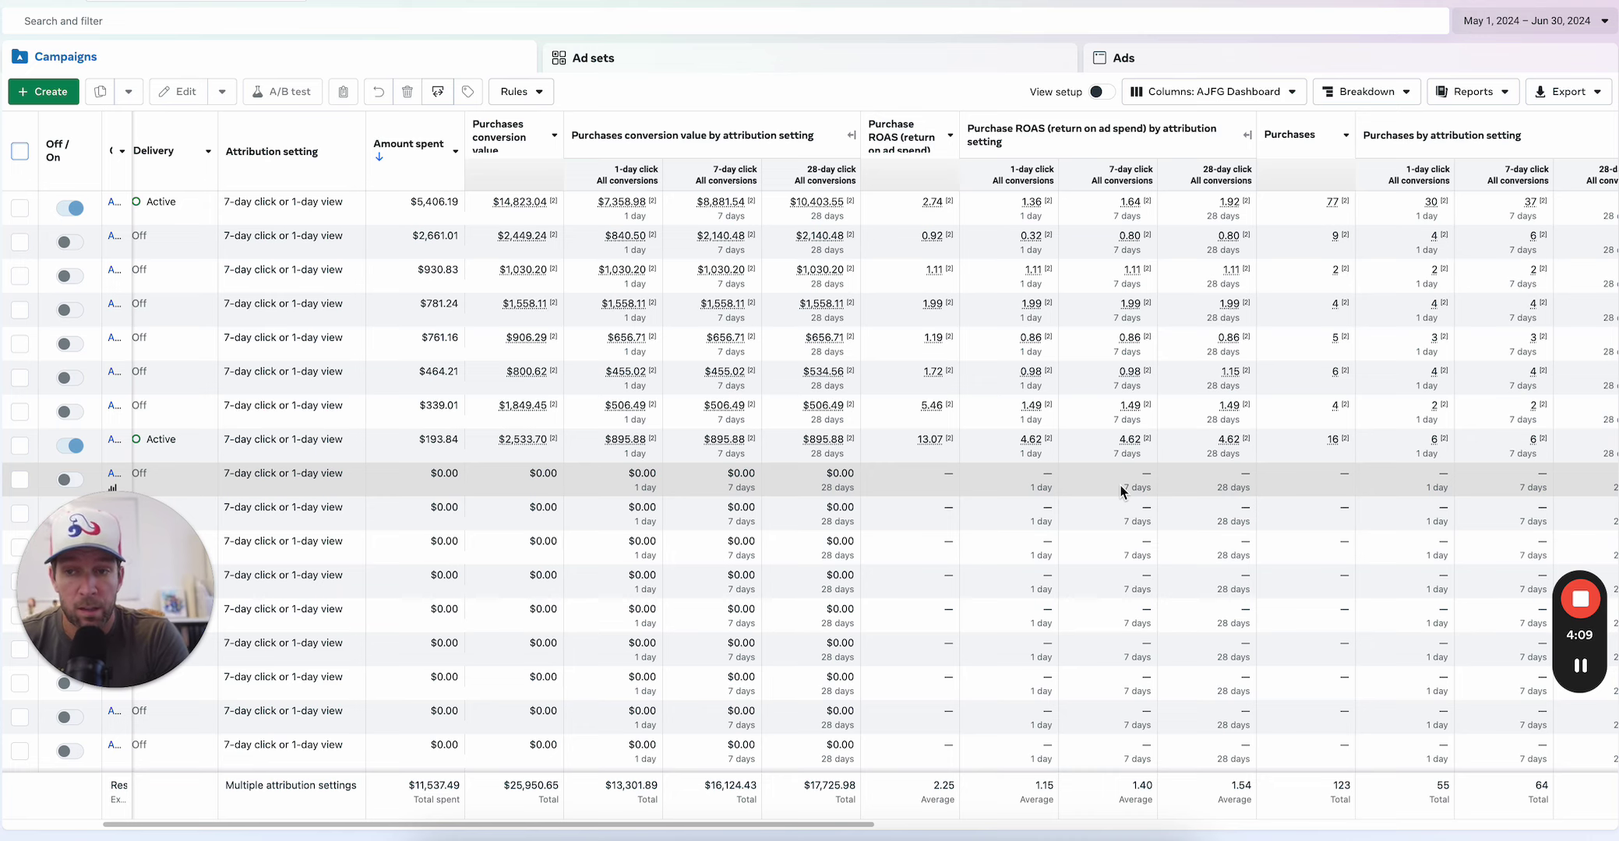
scroll(1207, 350, "right", 1)
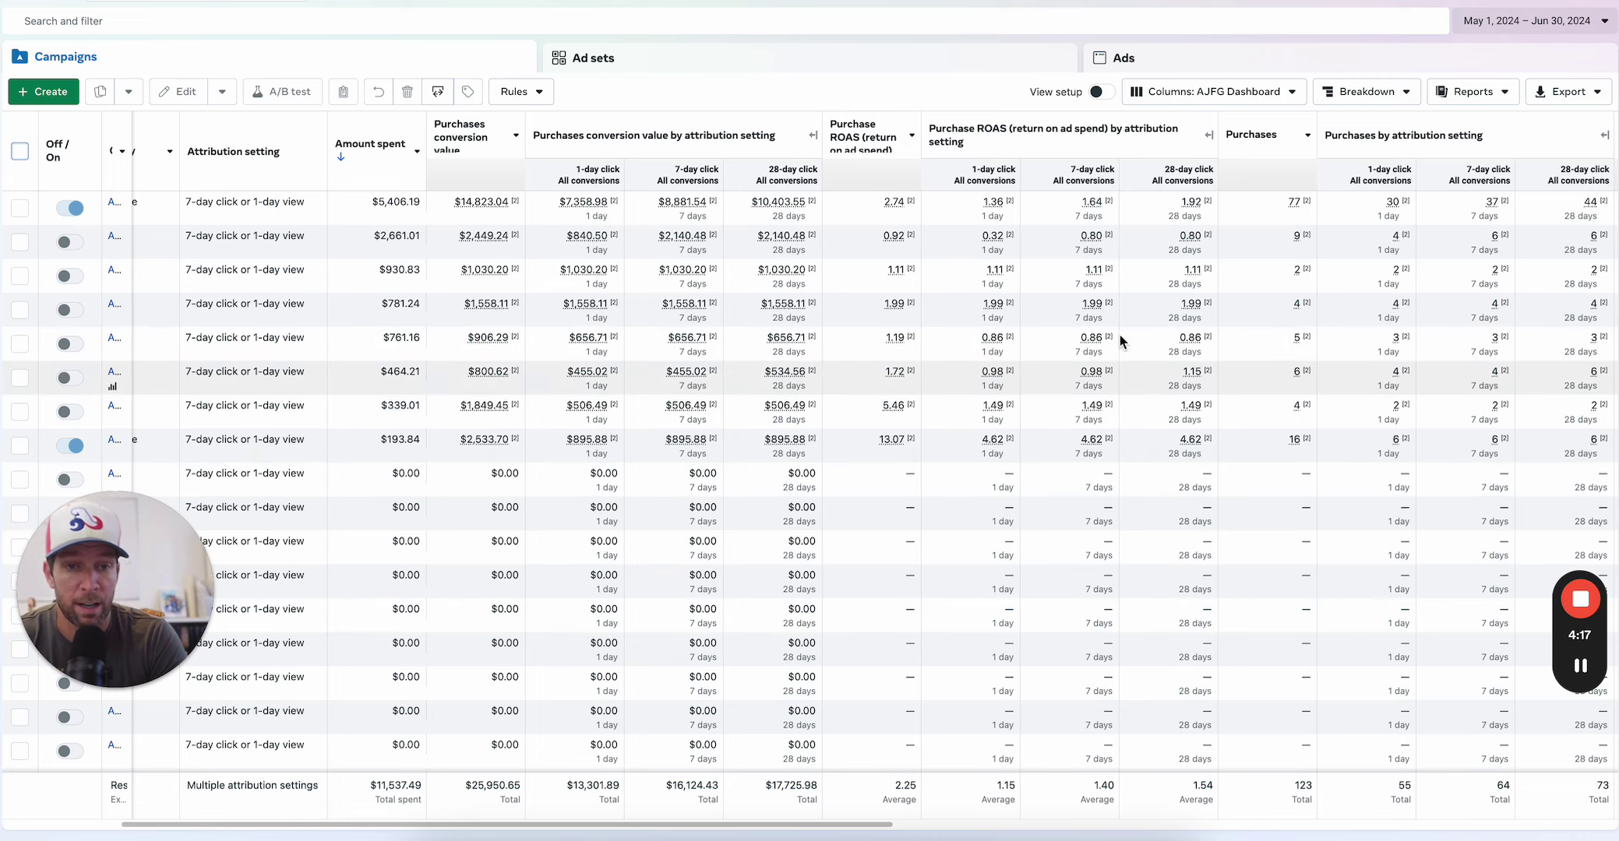
Change the report date range to Jul 1 – Jul 31, 2024.
left_click(1529, 24)
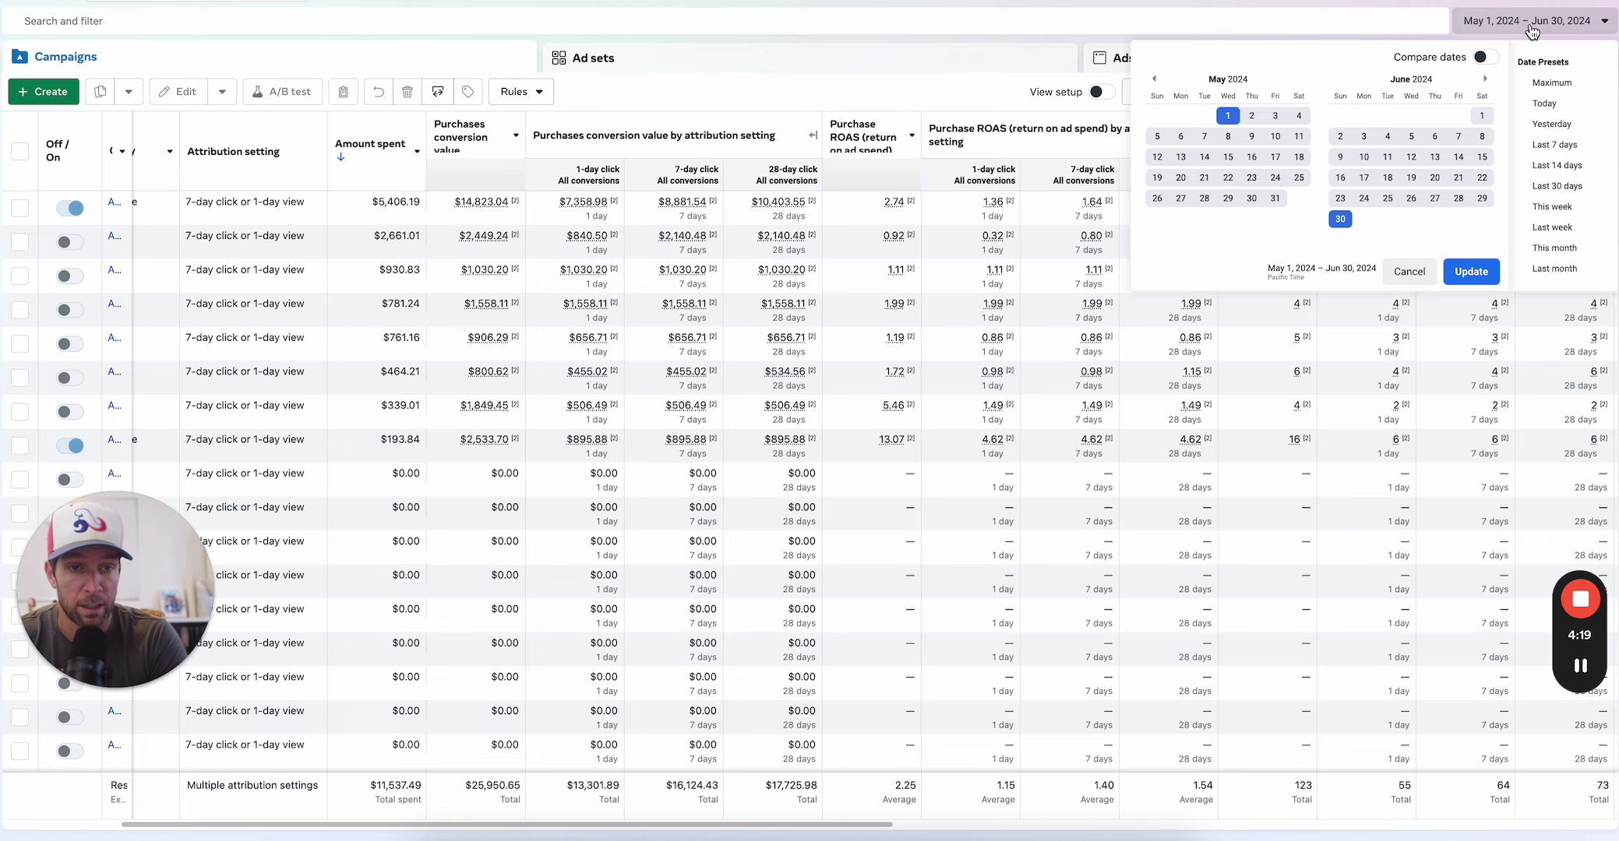
left_click(1485, 79)
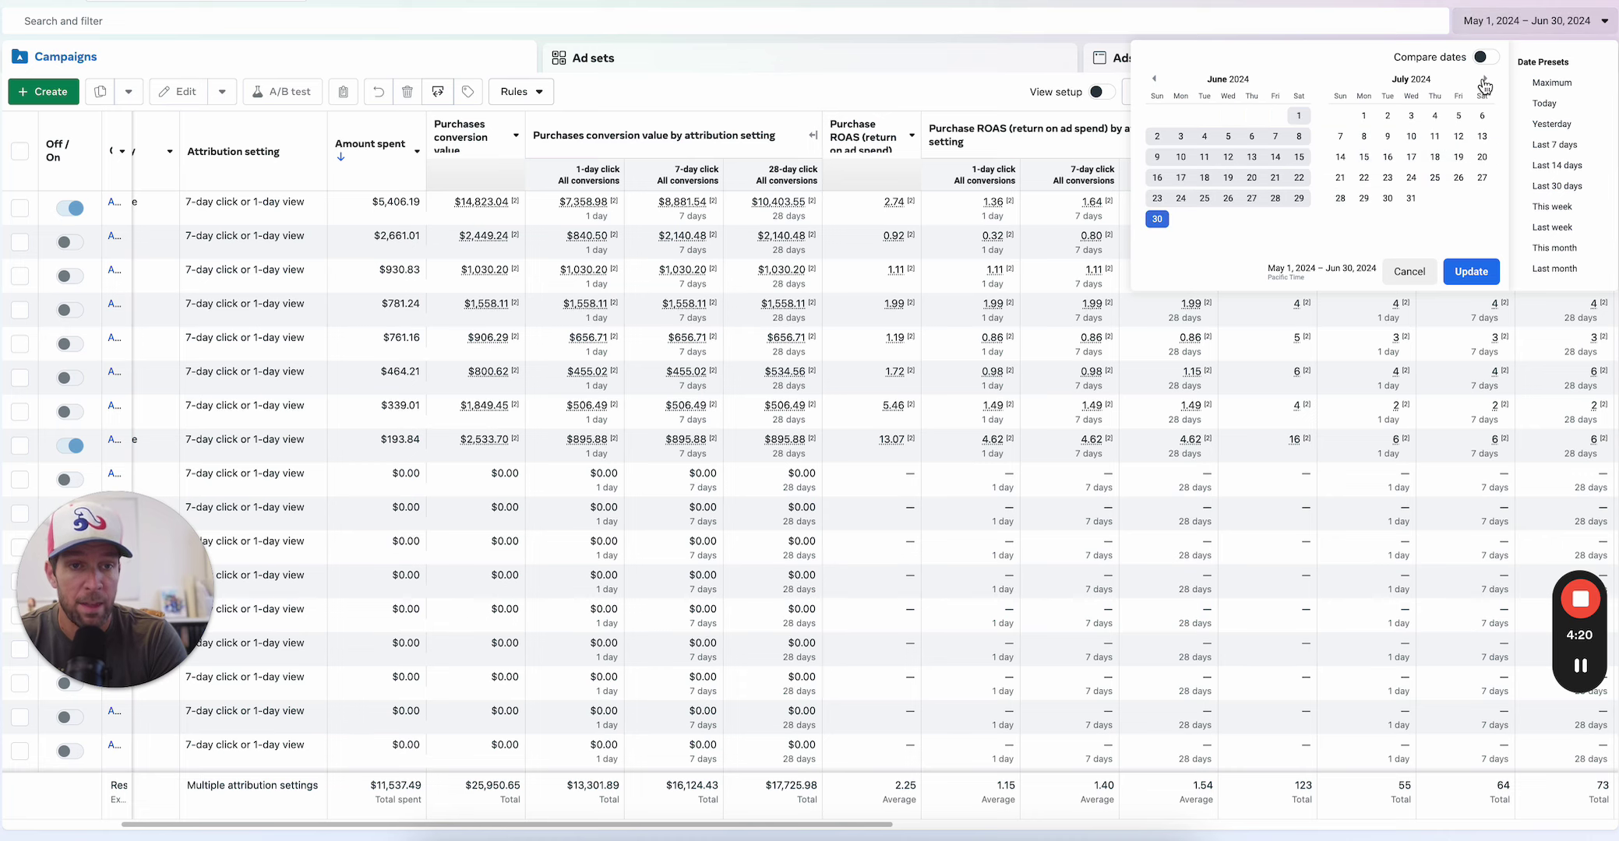
left_click(1364, 115)
left_click(1410, 198)
left_click(1471, 271)
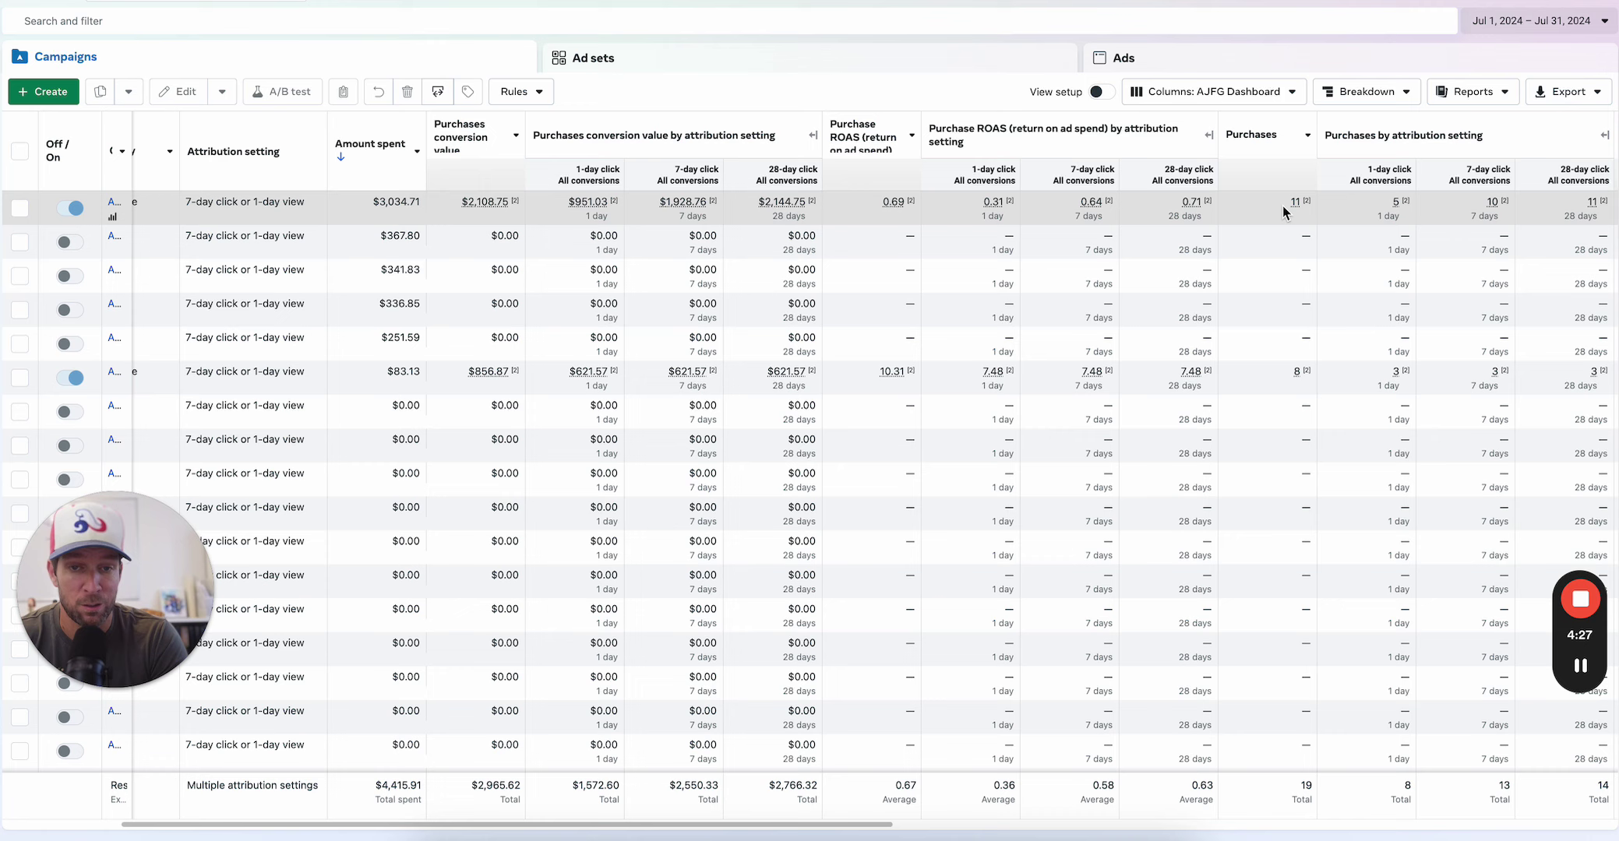
Scroll the July table right to the Cost per purchase and AOV columns.
mouse_move(1297, 204)
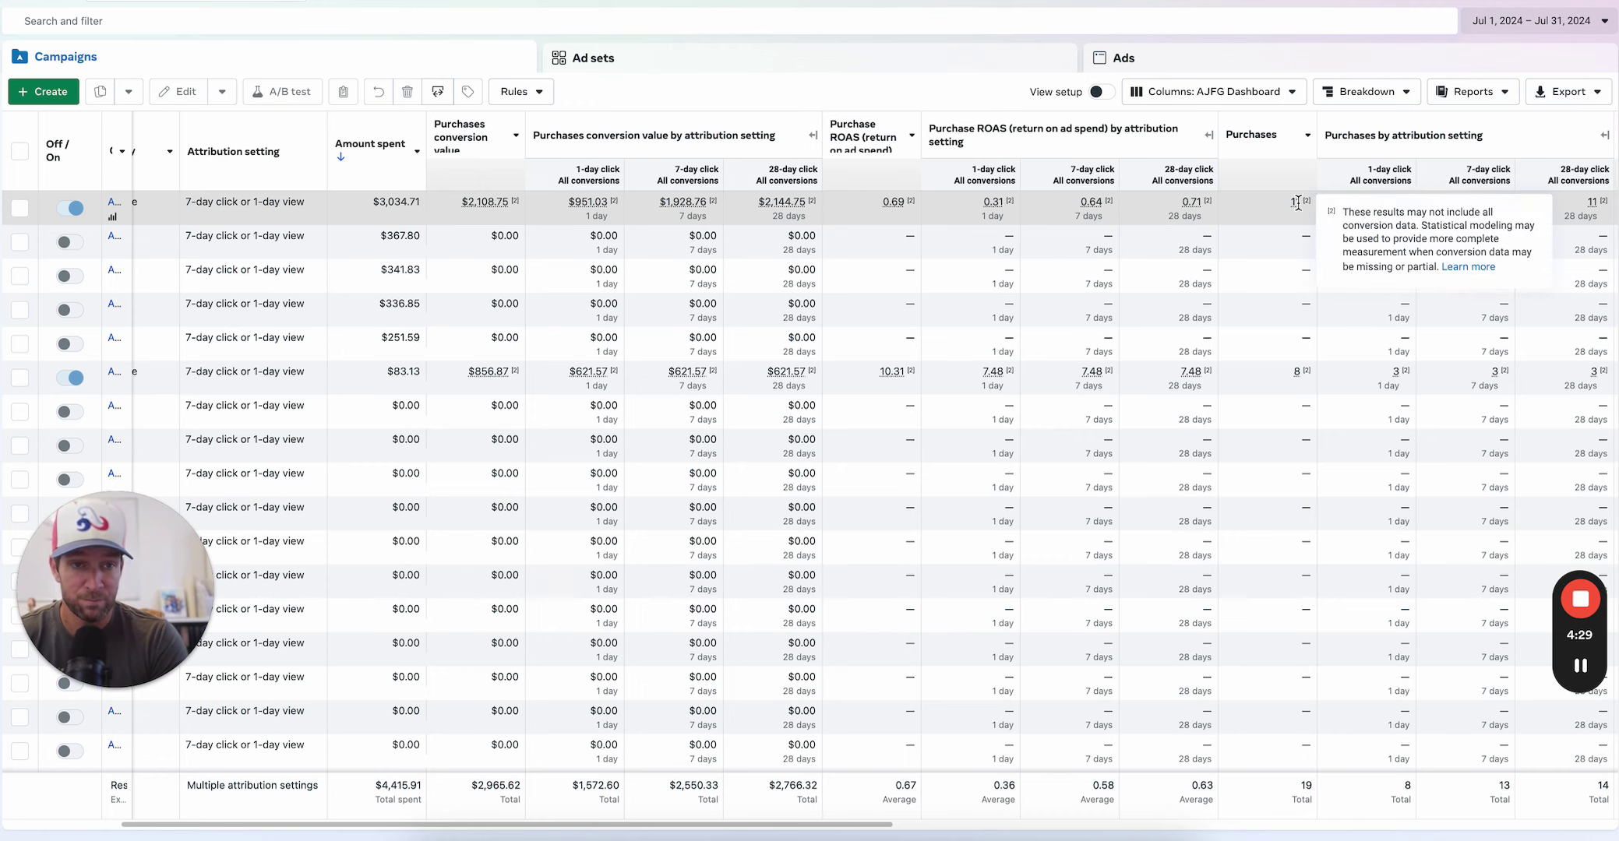
scroll(1141, 321, "right", 5)
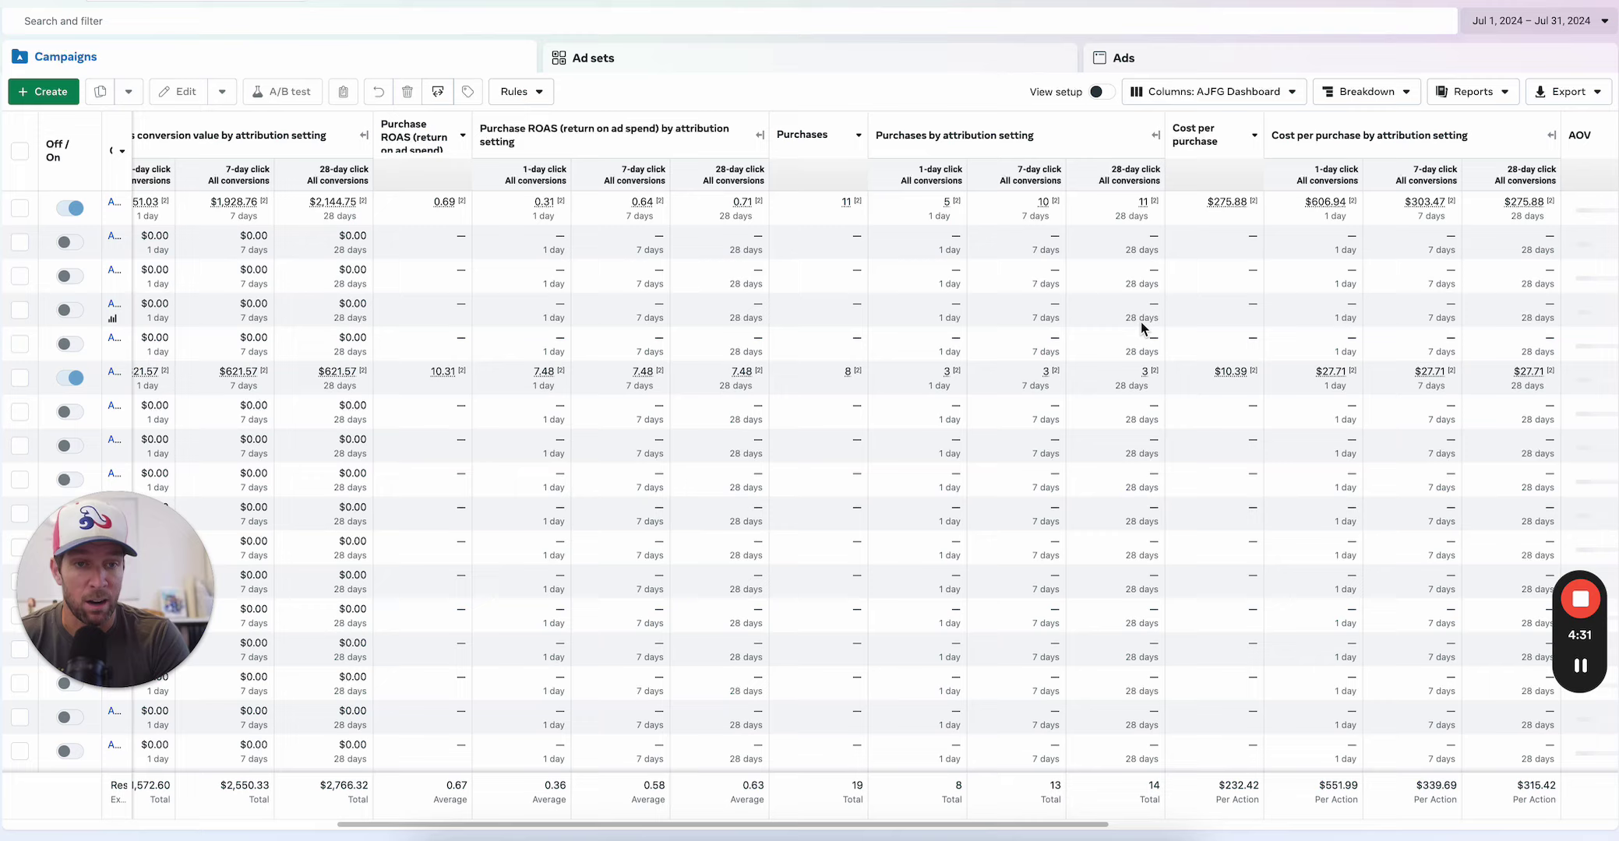
scroll(1141, 321, "right", 2)
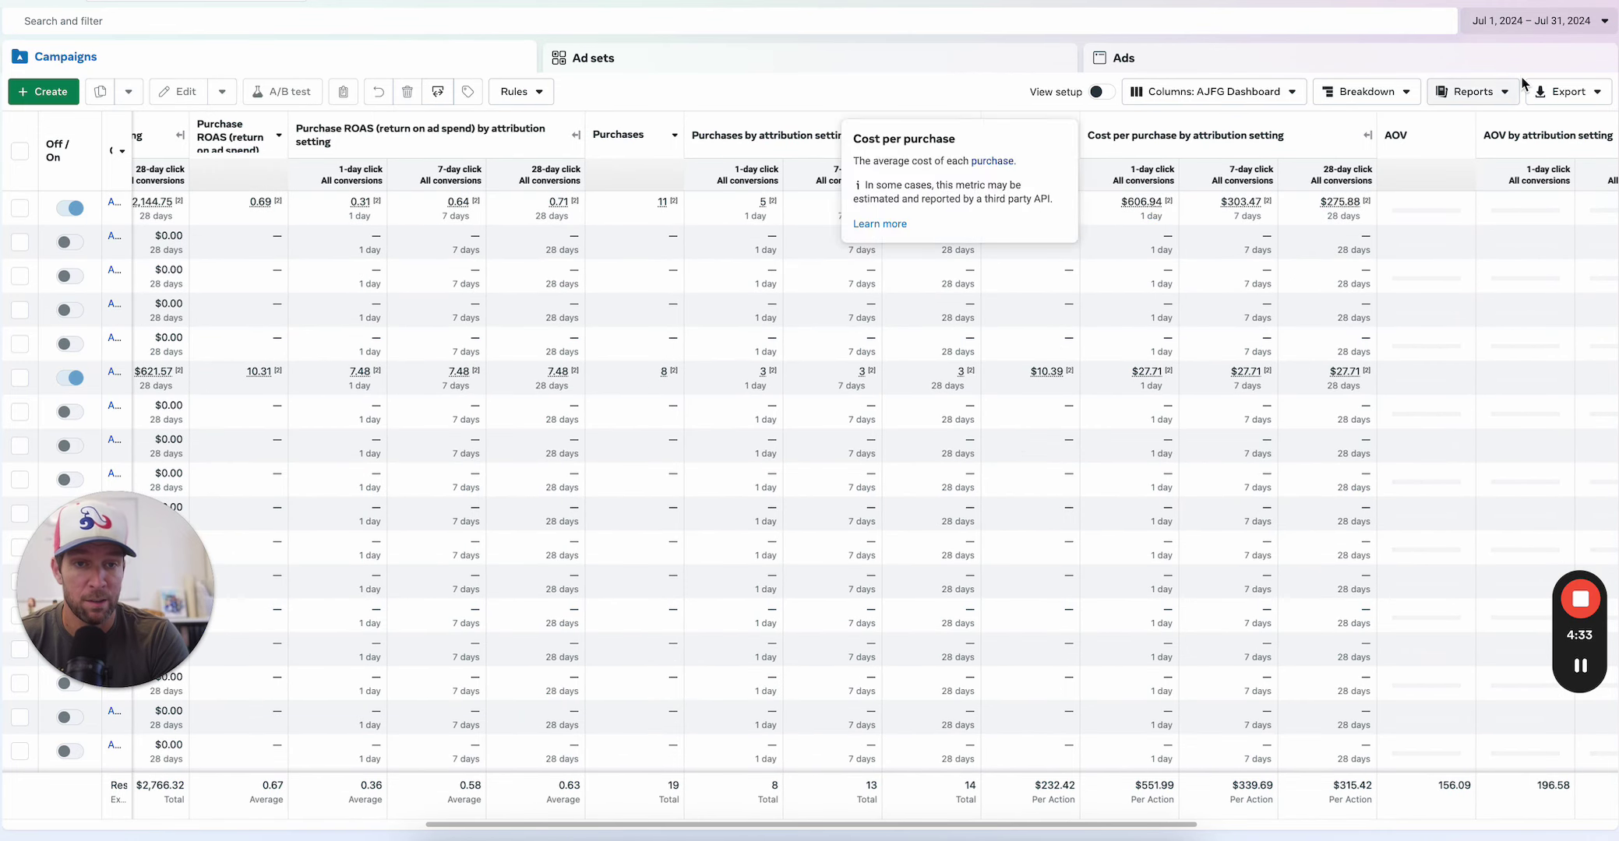
left_click(1527, 22)
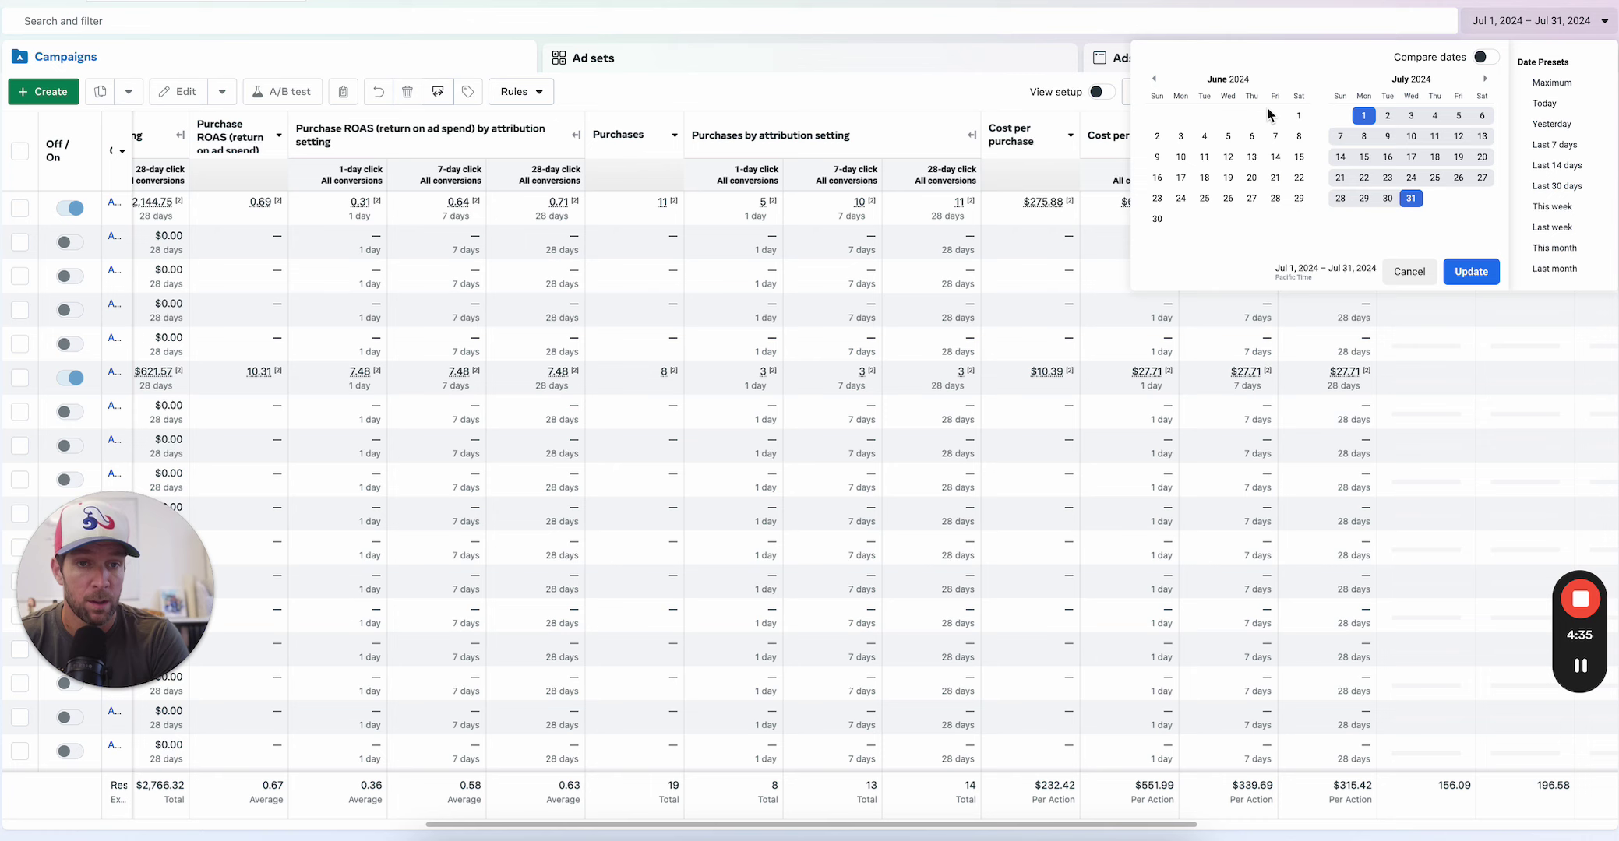
left_click(1298, 115)
left_click(1156, 219)
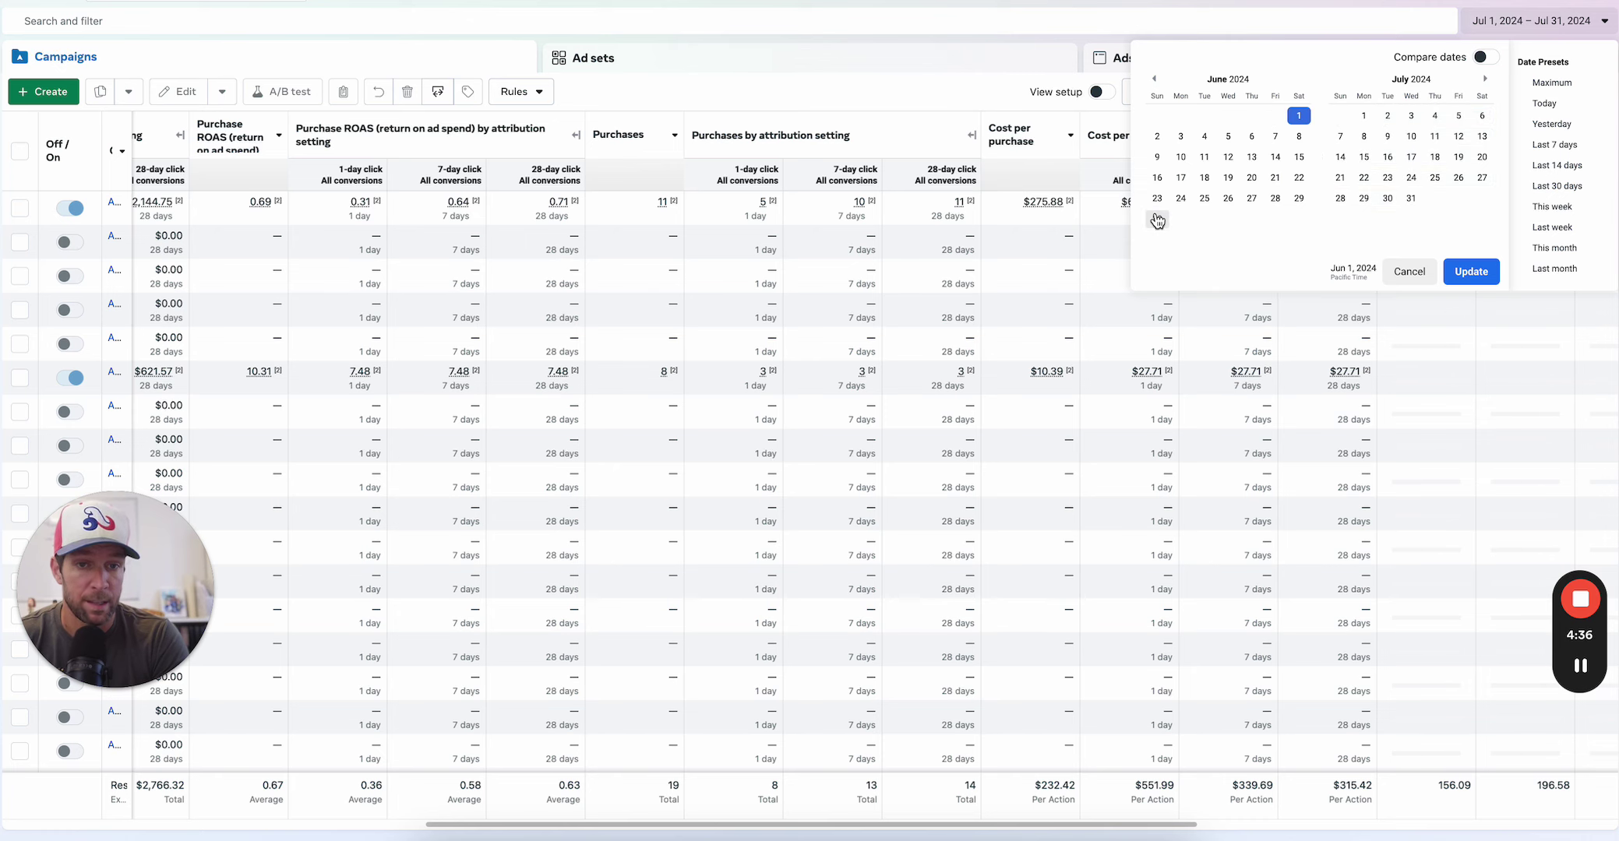
left_click(1486, 266)
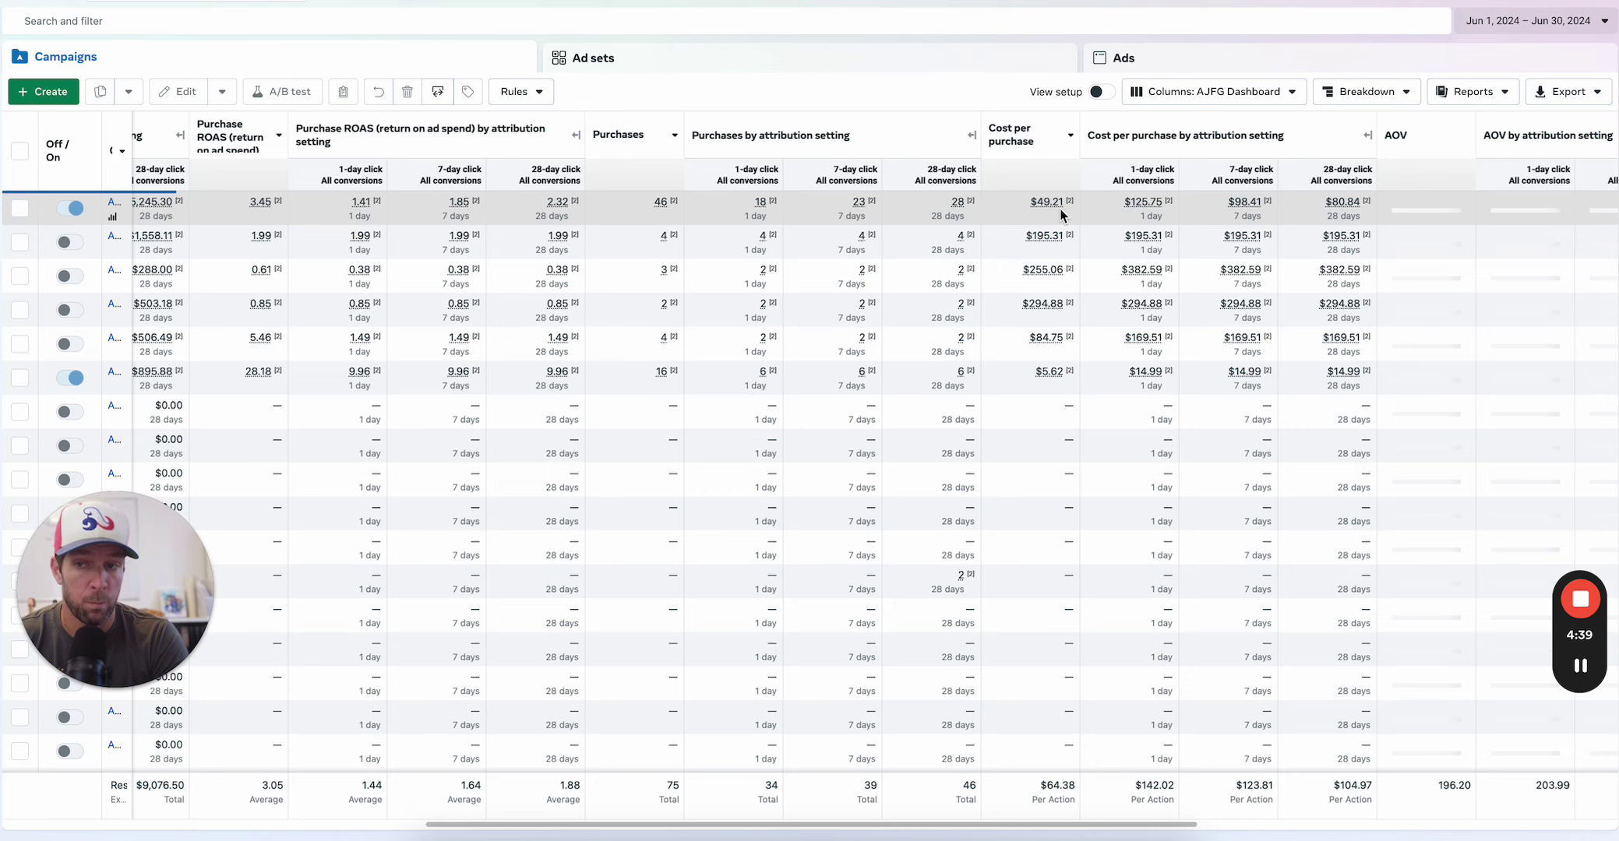
left_click(1512, 30)
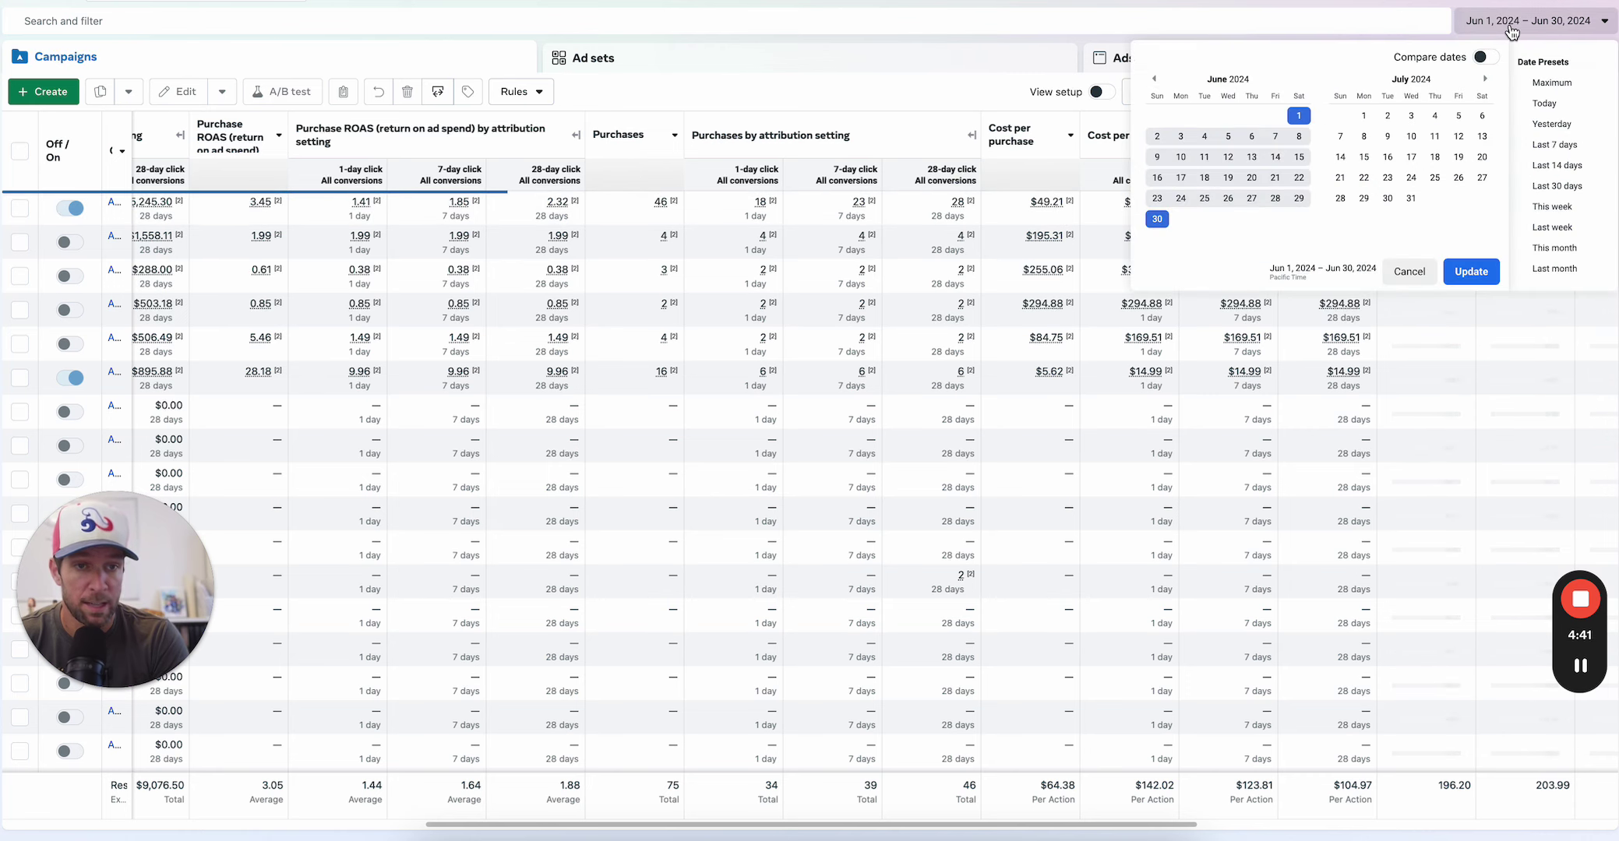
left_click(1363, 116)
left_click(1411, 198)
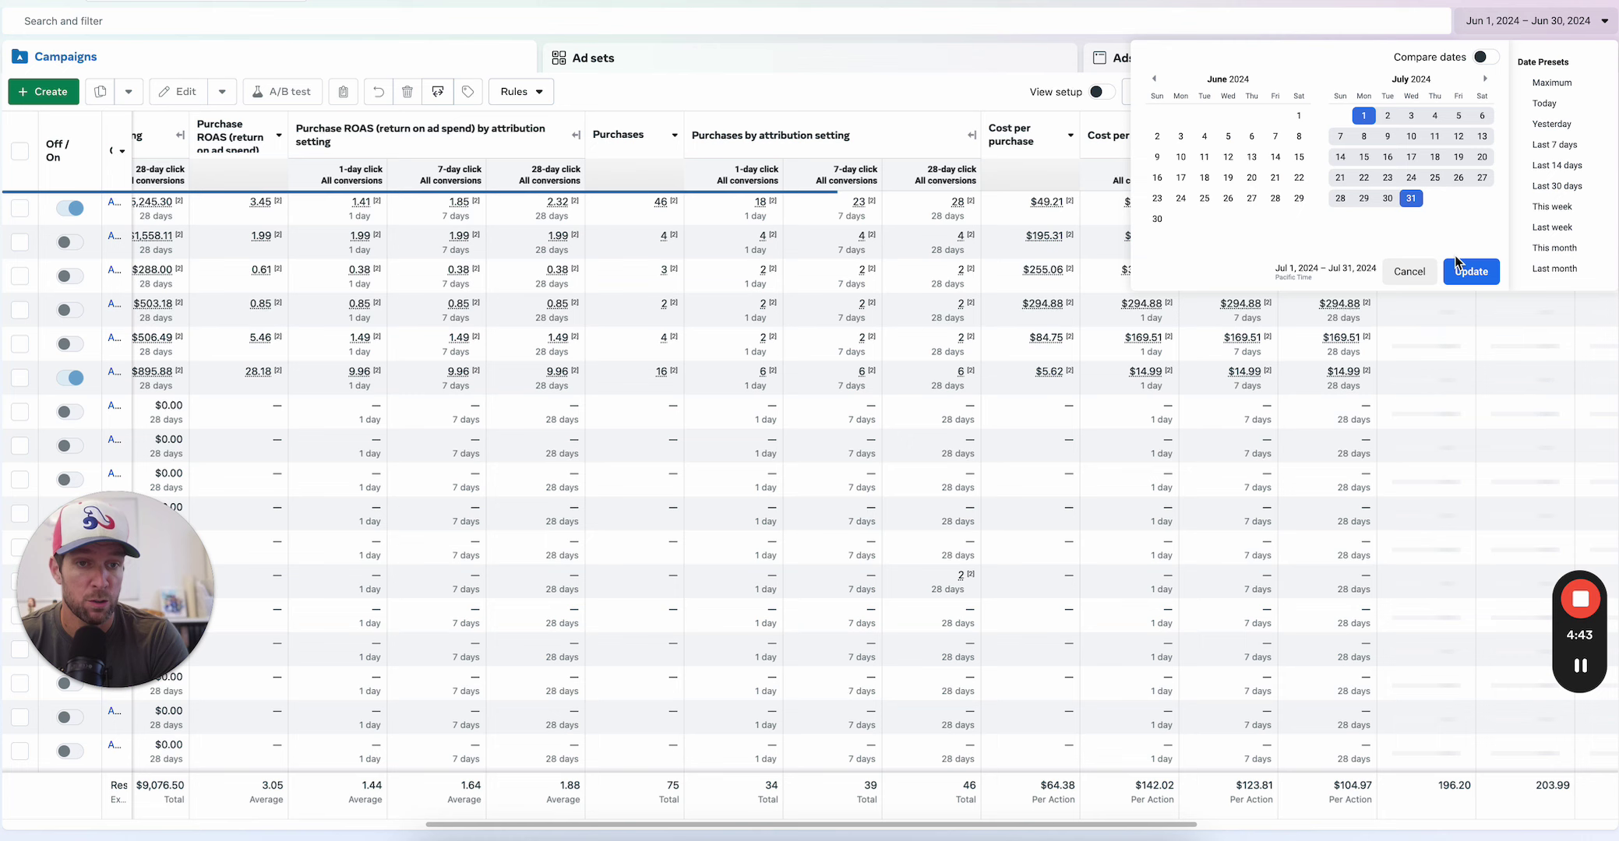
left_click(1459, 268)
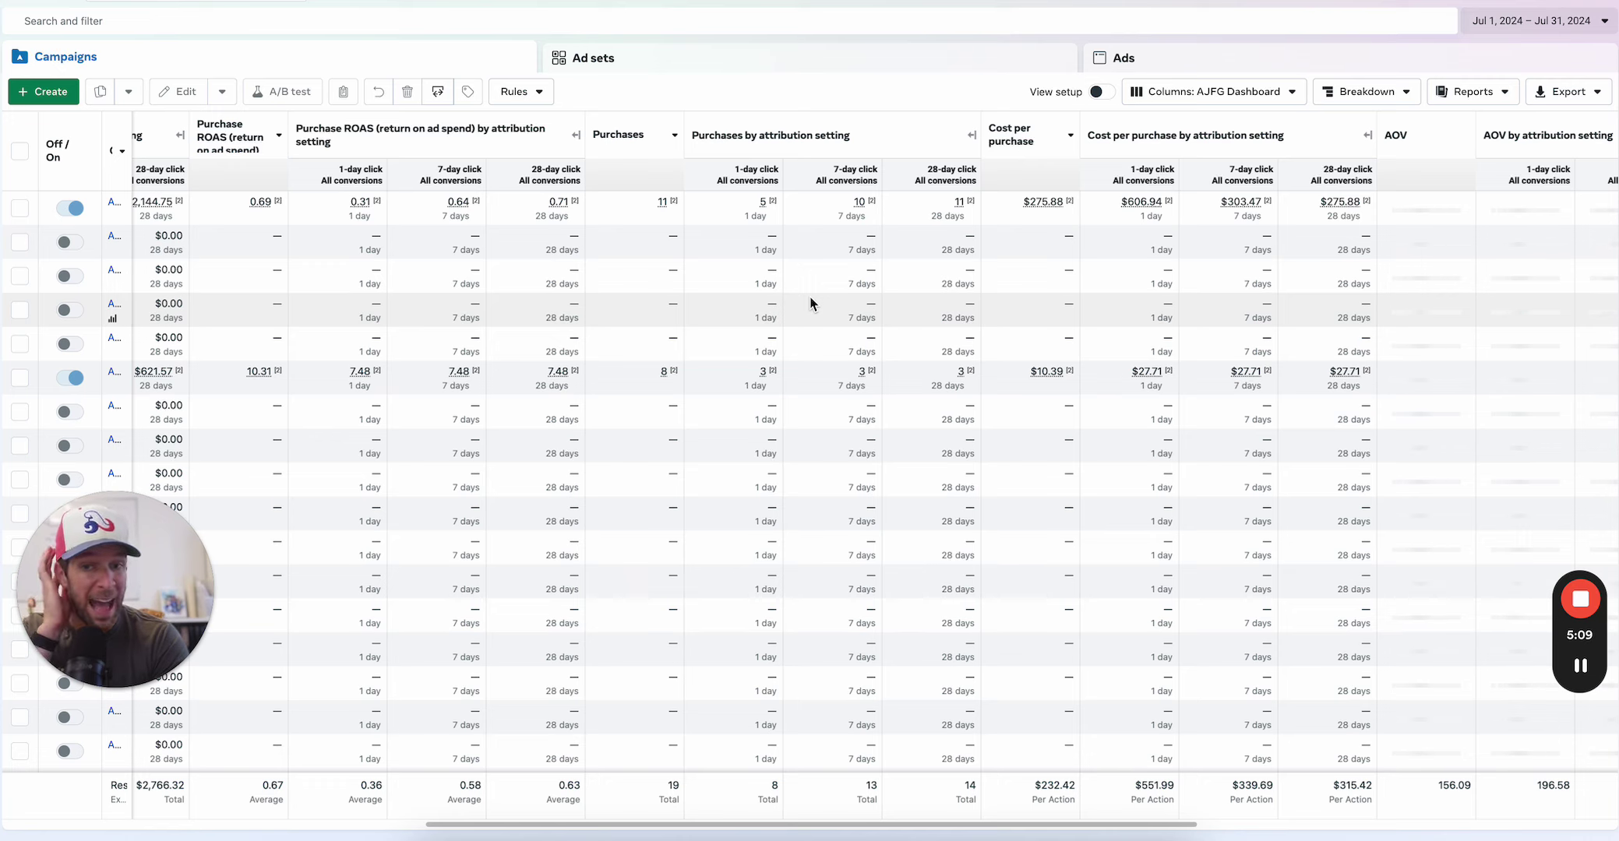
Set the report range to Aug 1 – Aug 31, 2024 and scroll the table back left.
left_click(1532, 21)
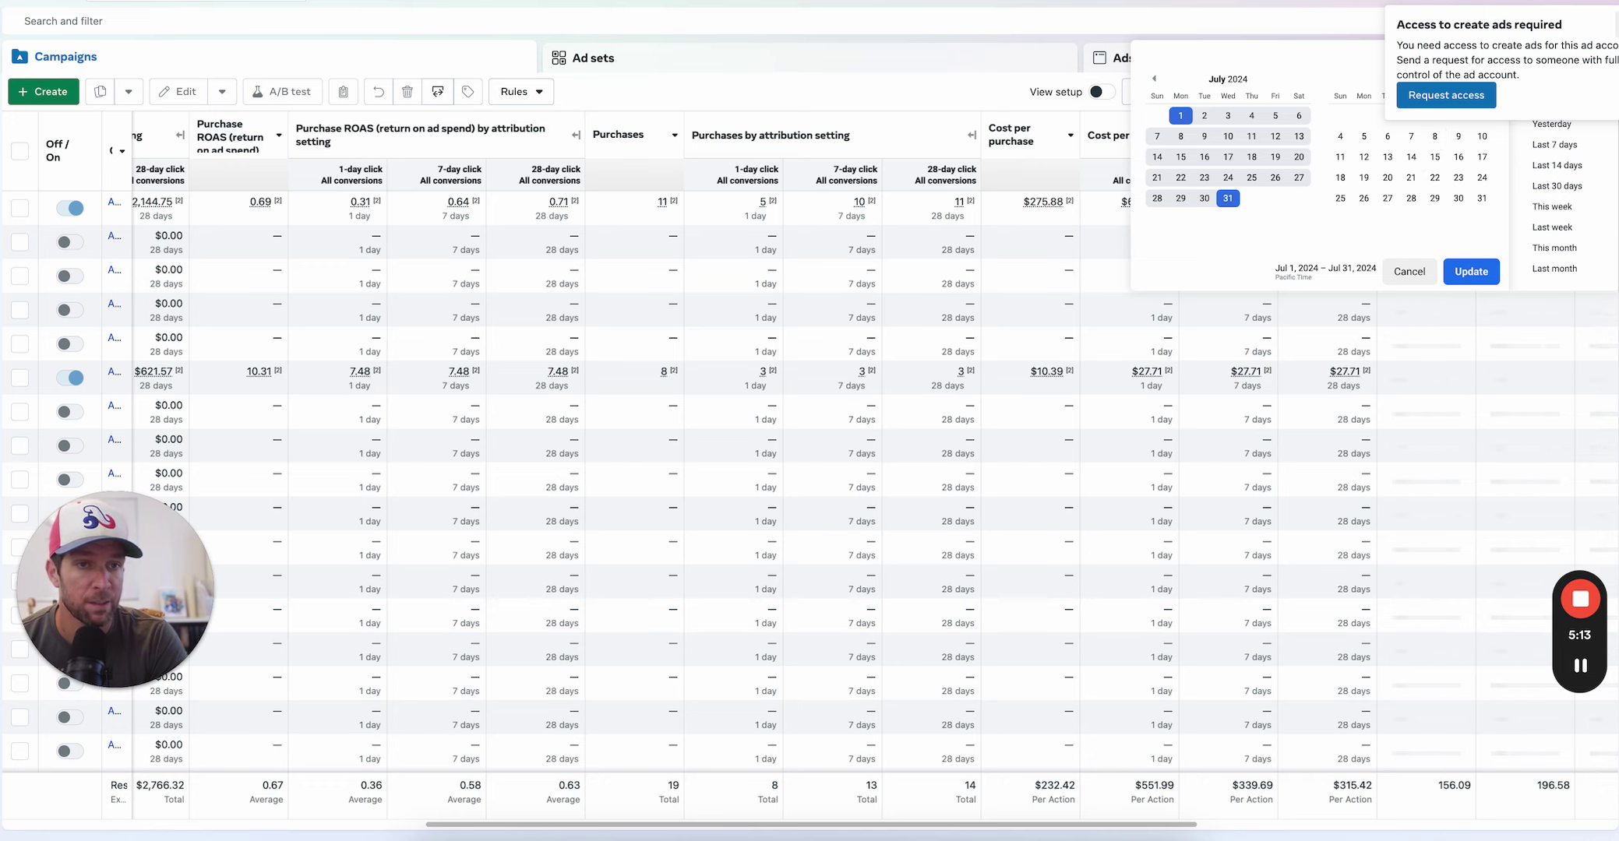
left_click(1434, 116)
left_click(1482, 200)
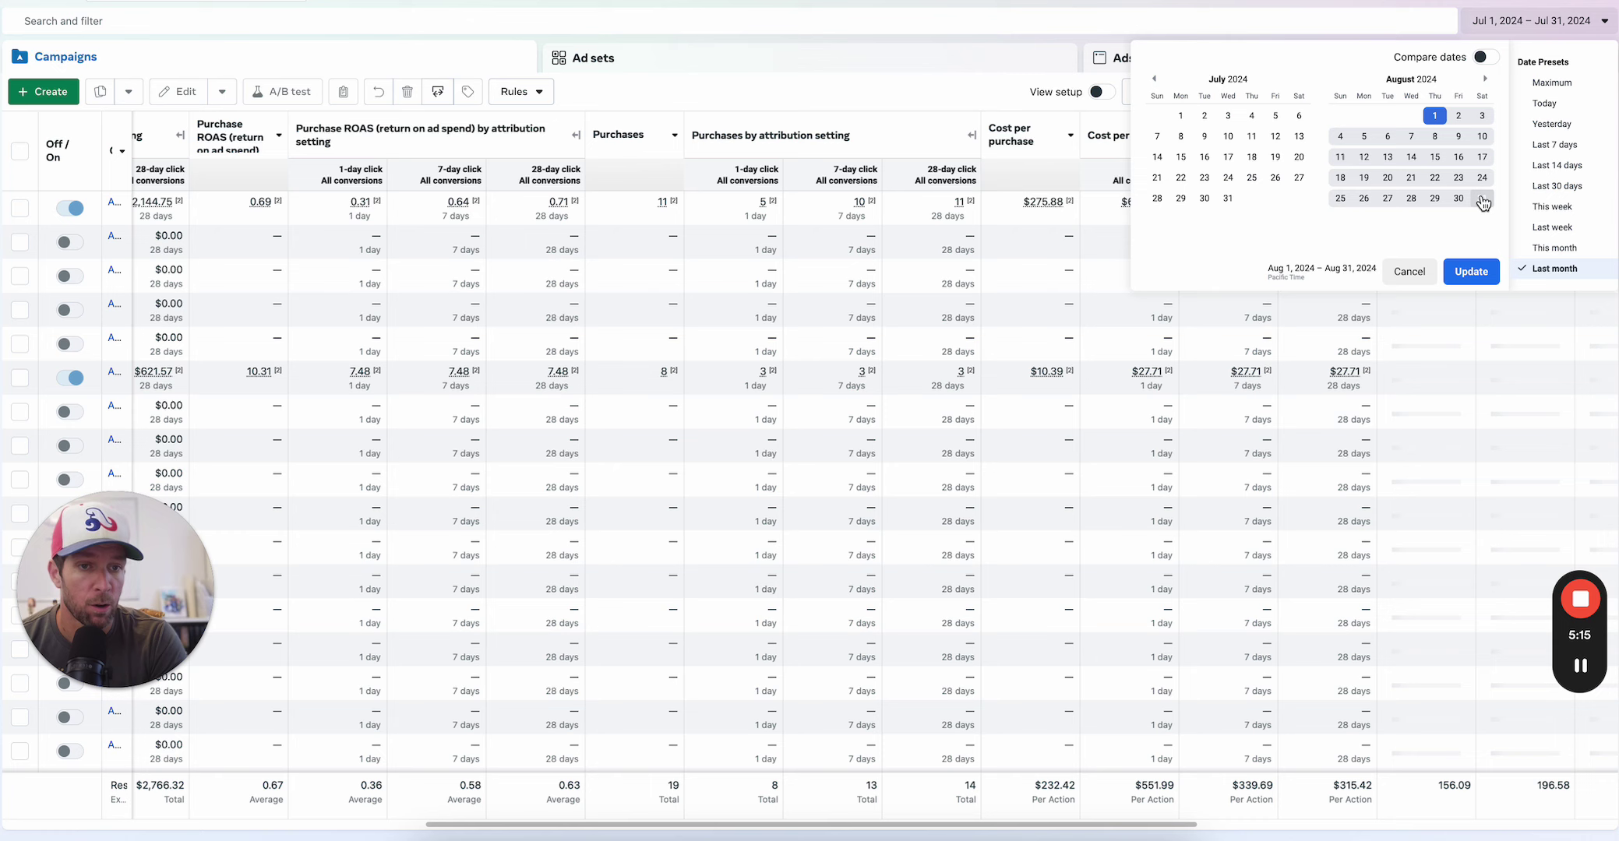
left_click(1472, 272)
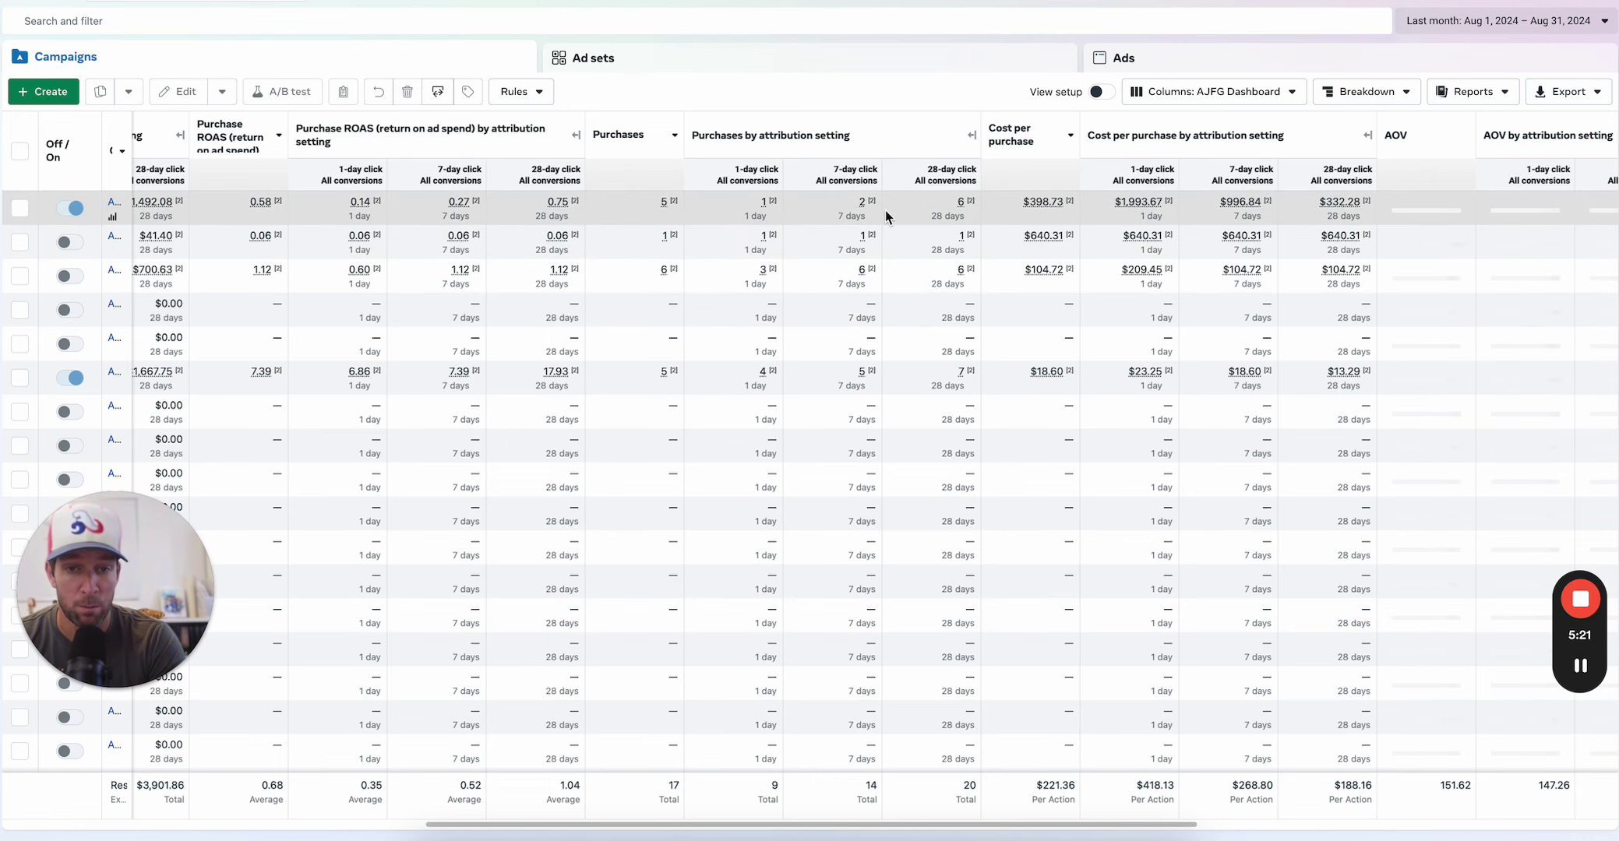
scroll(885, 209, "left", 10)
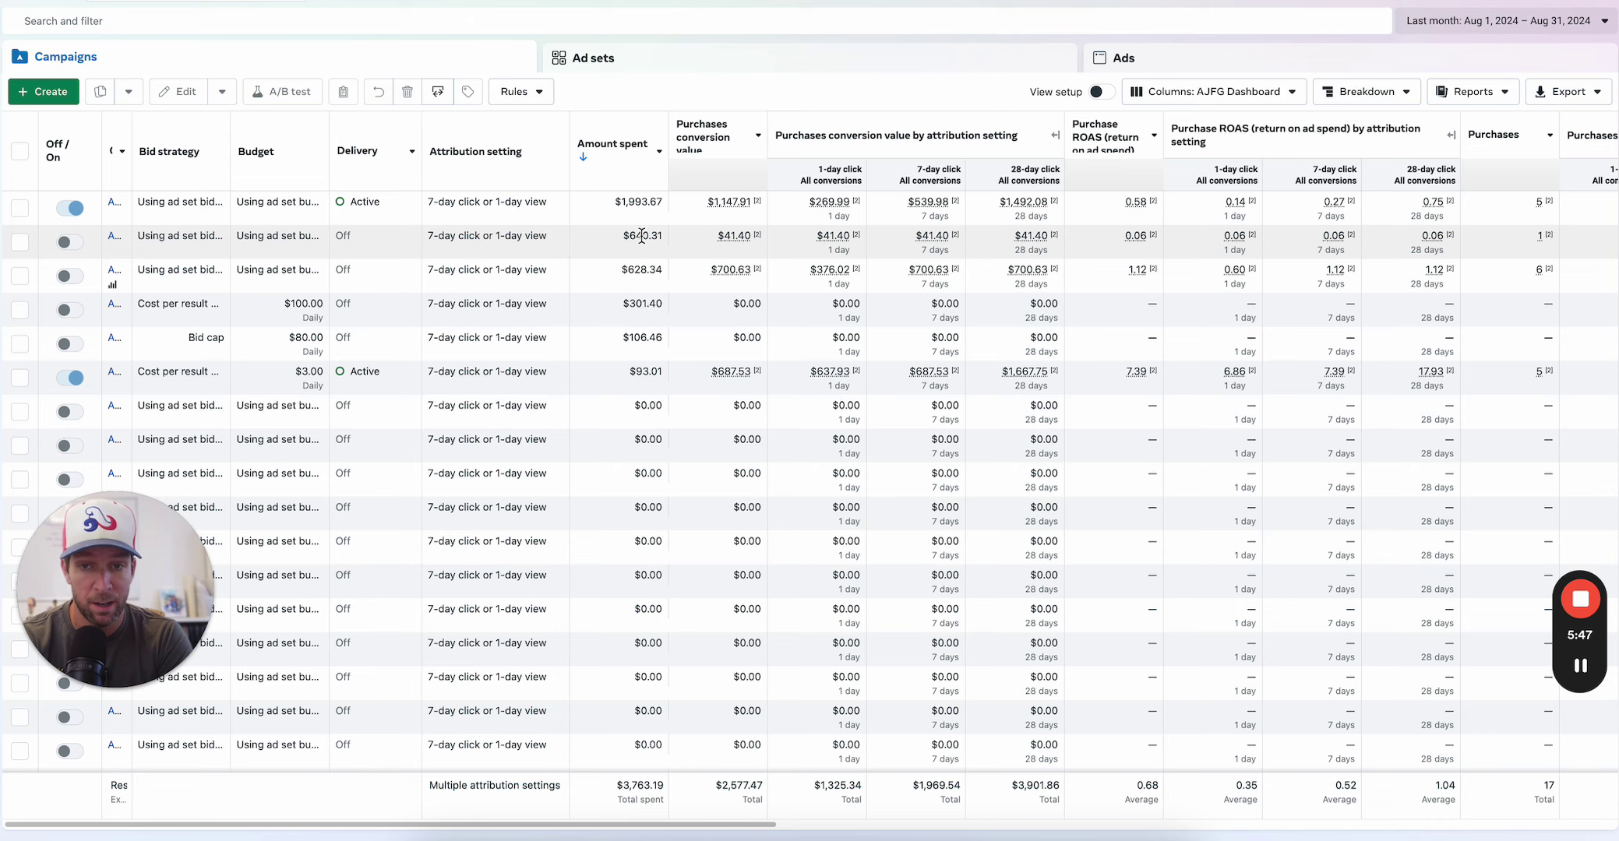
Scroll the August table right to the AOV, link clicks, CTR and CPC columns.
scroll(964, 230, "right", 15)
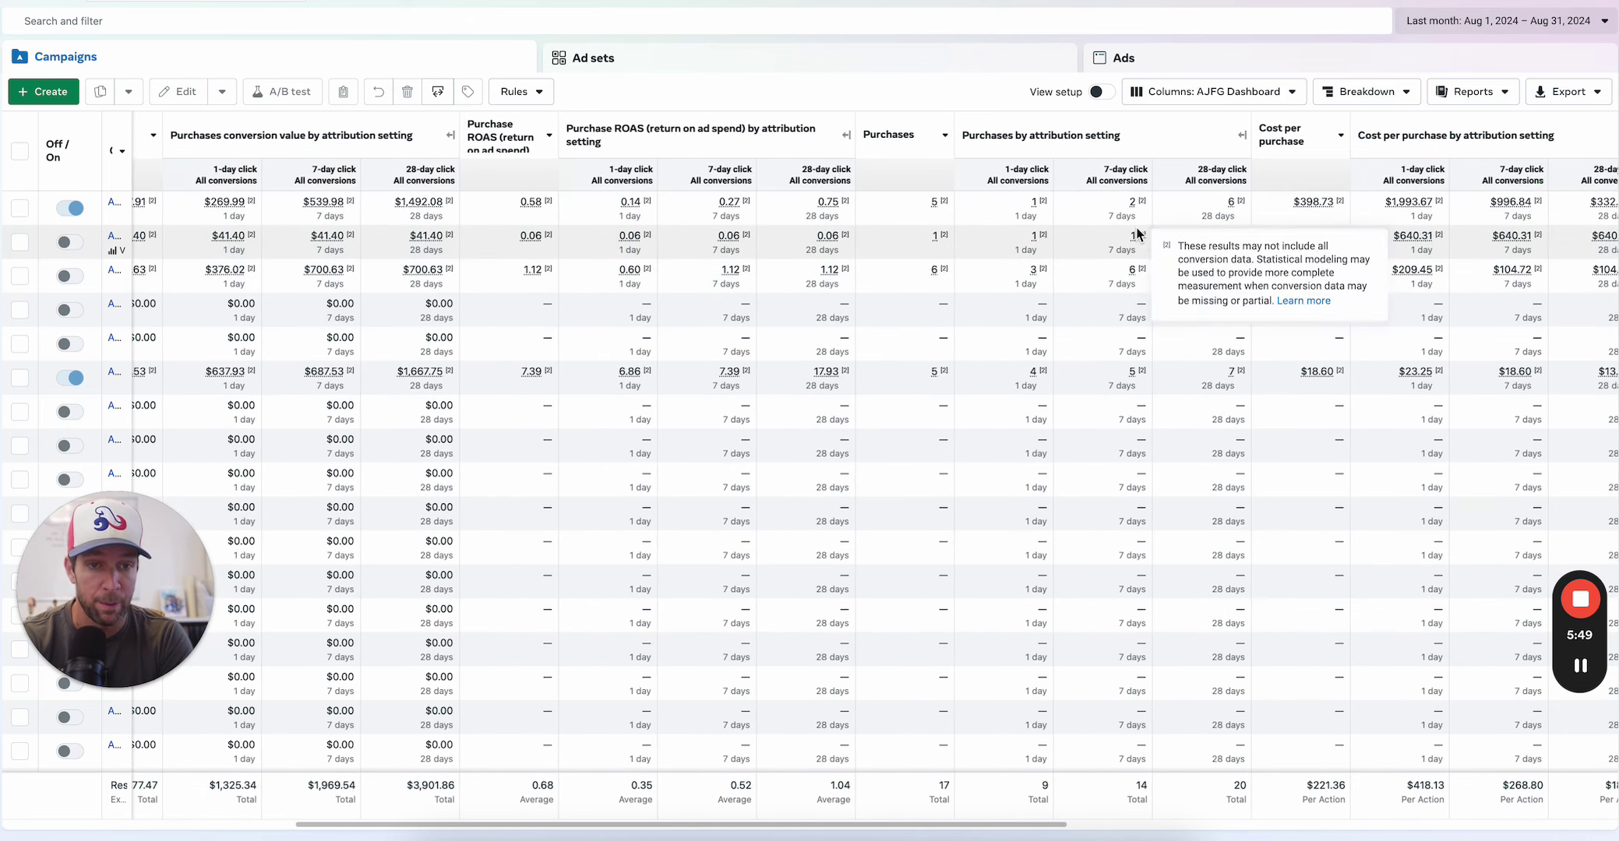
scroll(1137, 234, "right", 5)
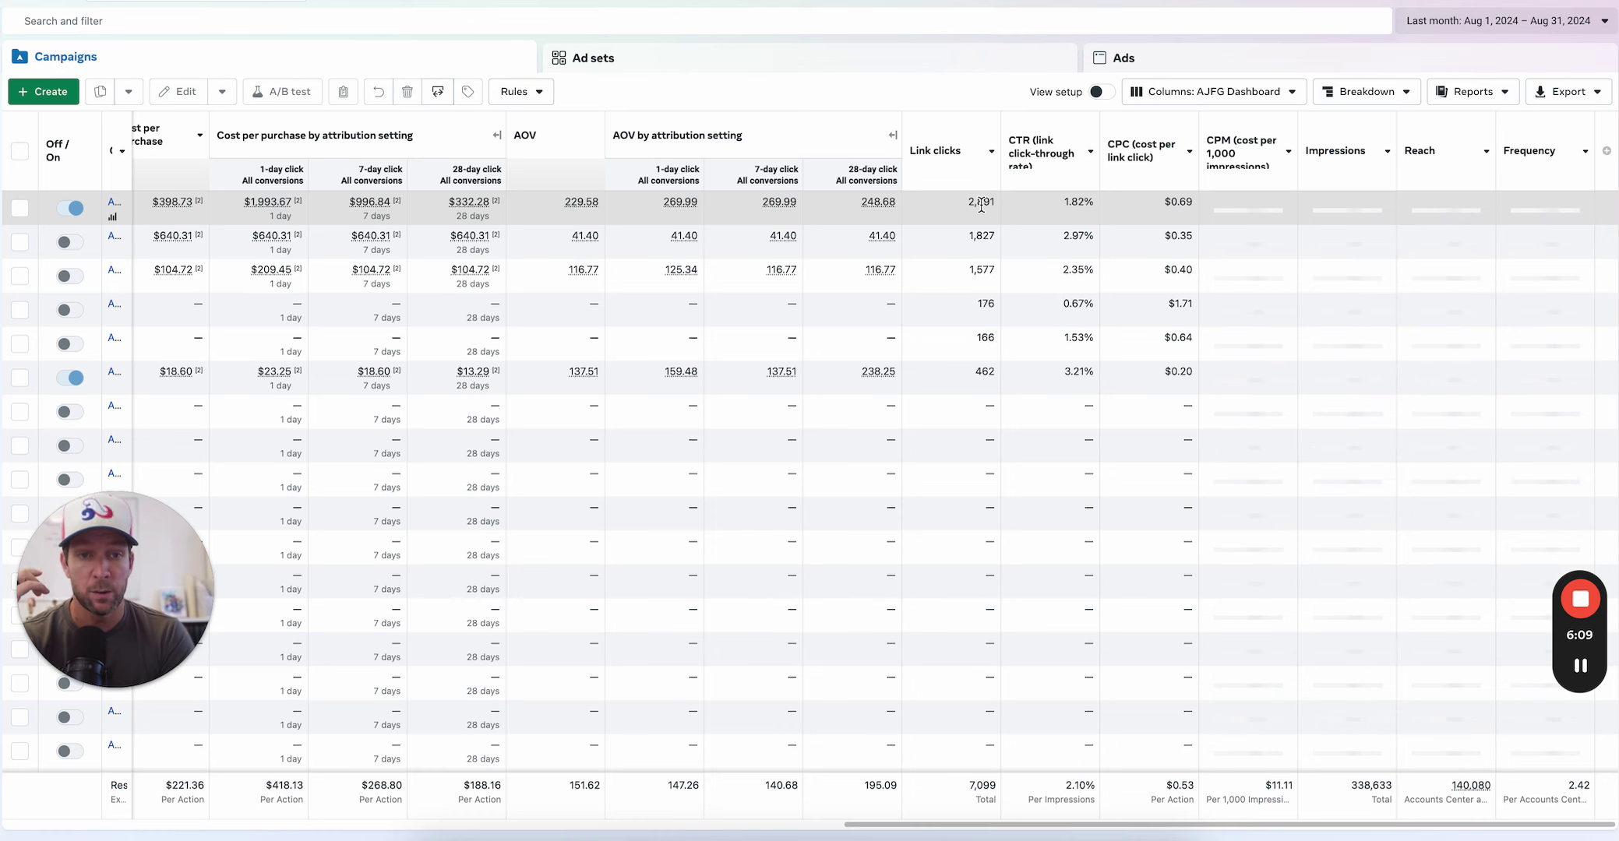
Scroll the August table fully left to the bid strategy, budget and delivery columns.
scroll(981, 205, "left", 15)
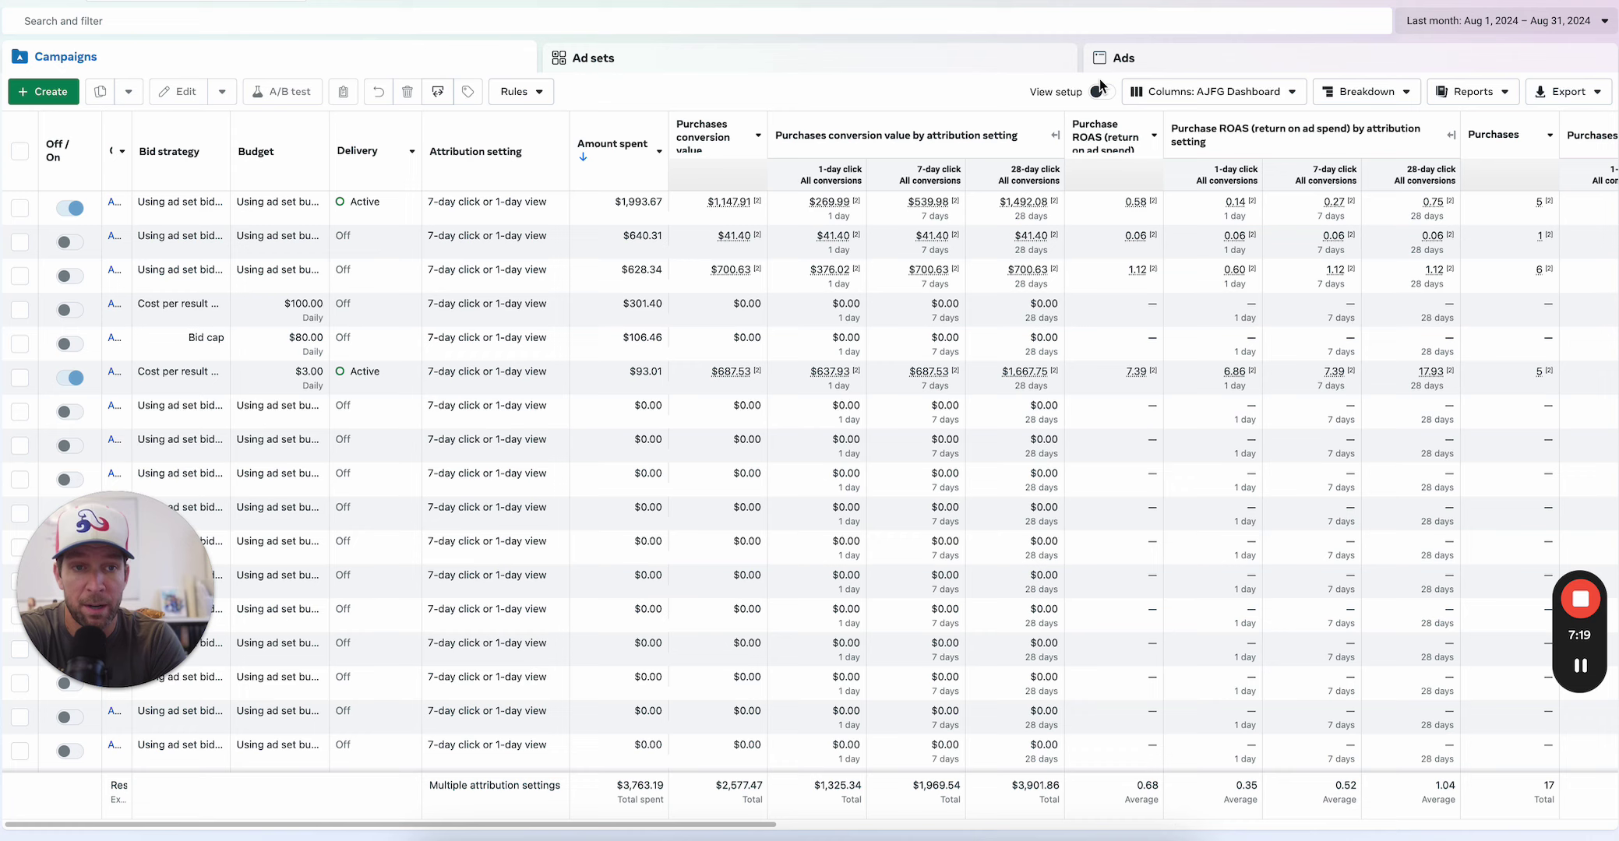
left_click(1450, 31)
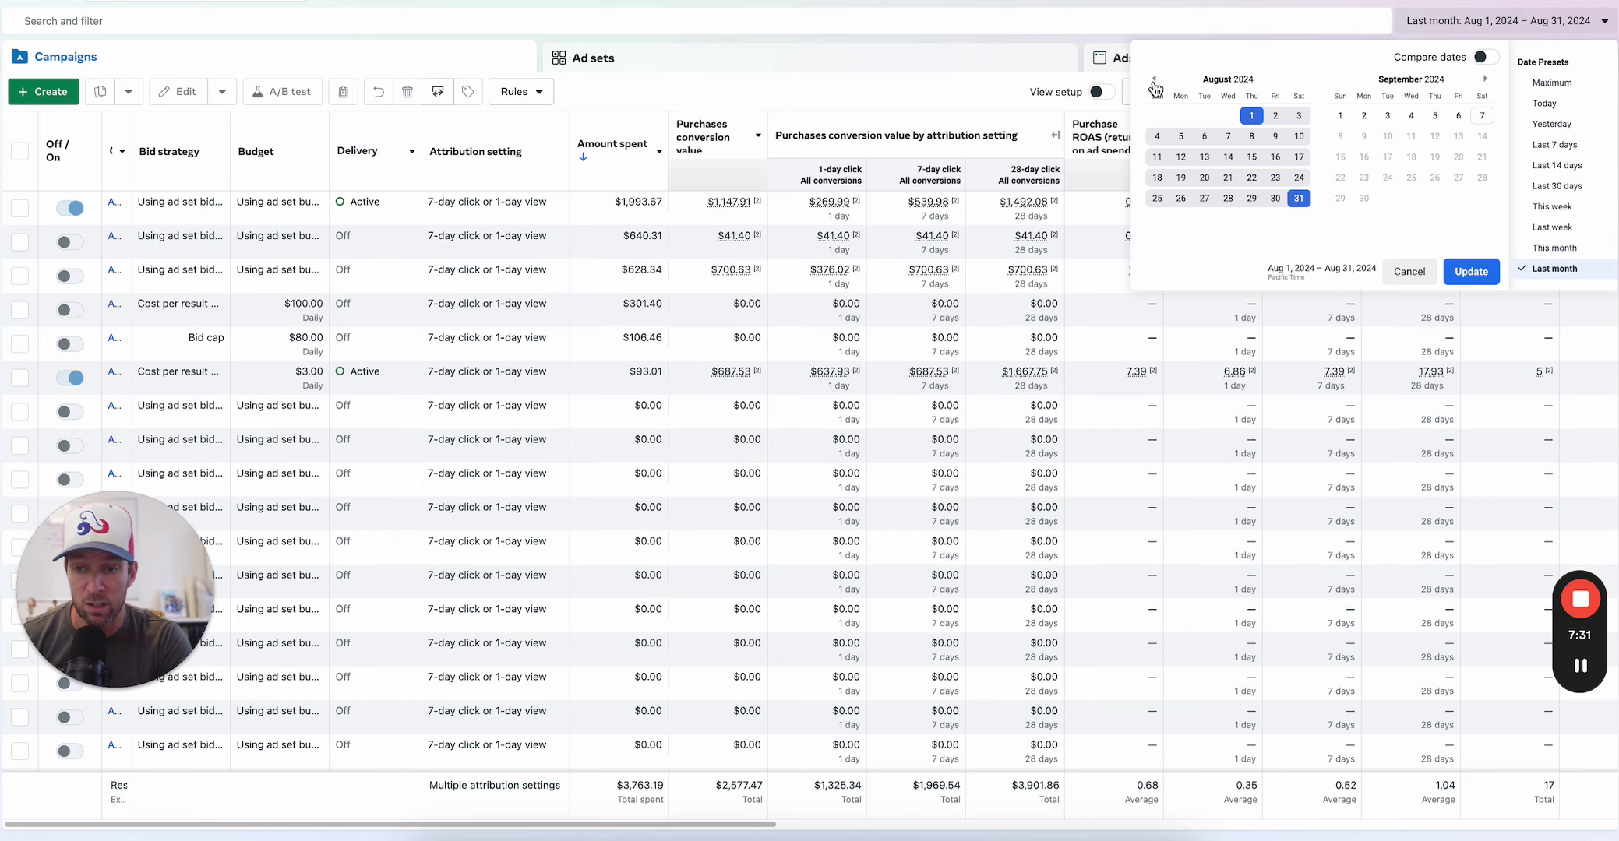
left_click(999, 75)
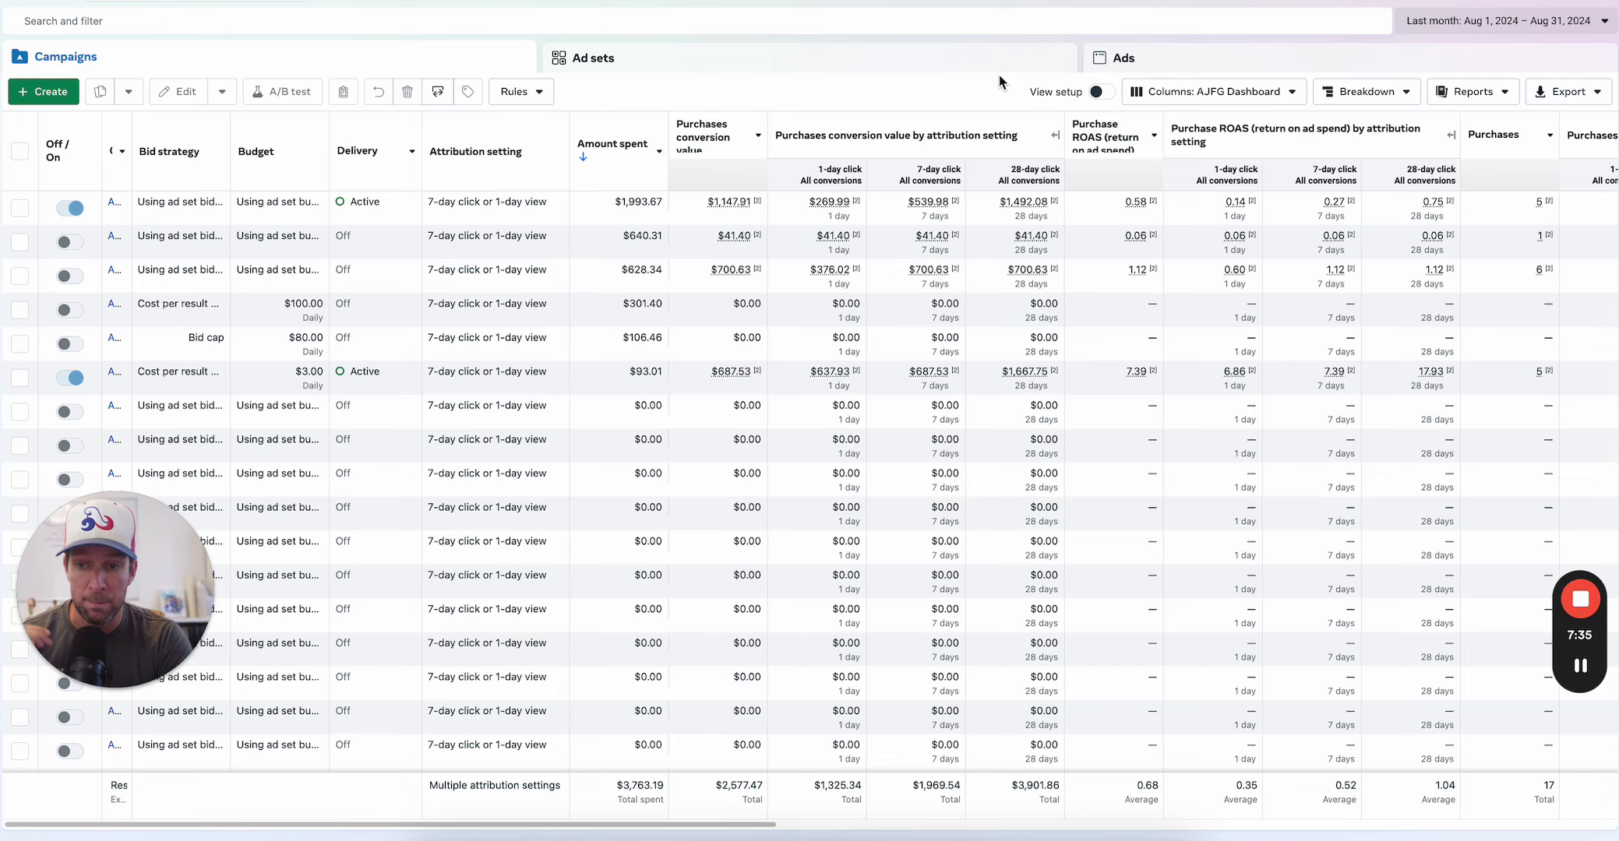